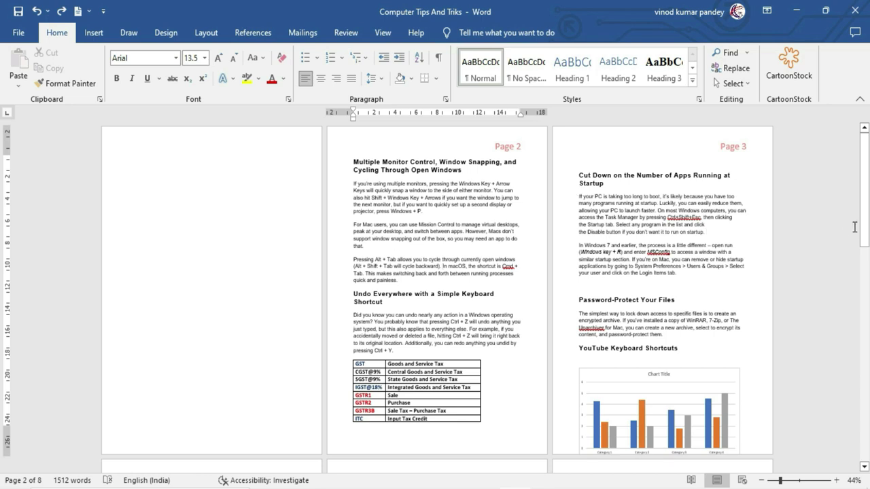
- Browse from the blank first page to the page 2 headings, briefly selecting the Undo Everywhere heading
click(143, 158)
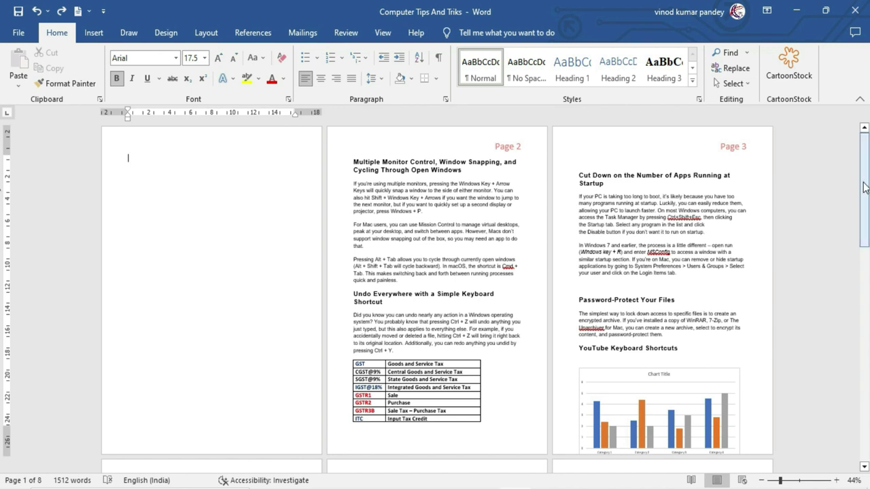
scroll(861, 183, down, 5)
scroll(861, 182, down, 5)
scroll(861, 182, down, 2)
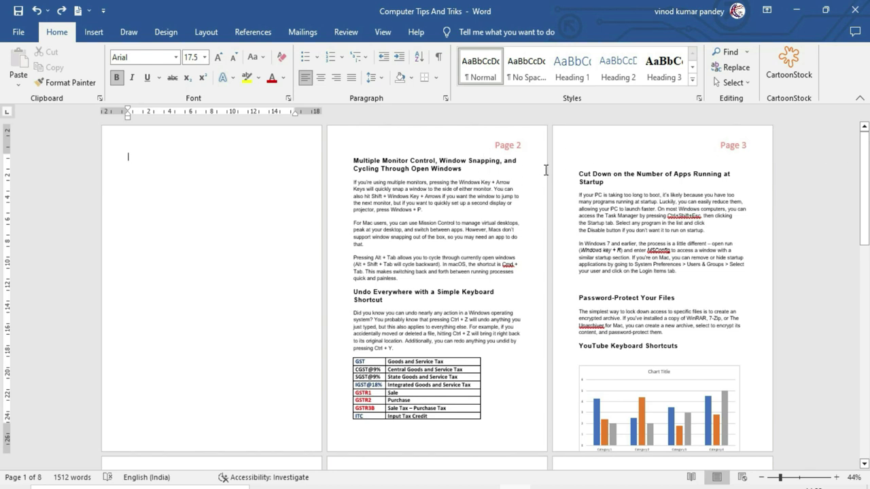
drag(863, 183, 864, 360)
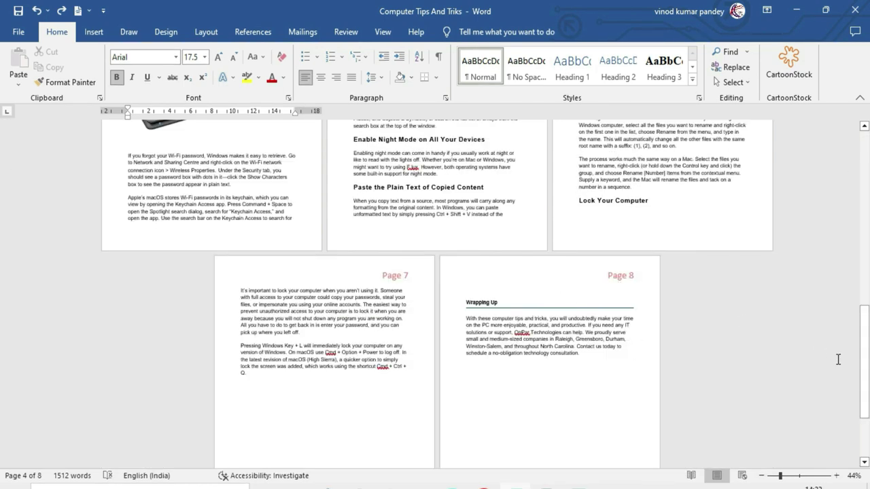
drag(863, 360, 863, 129)
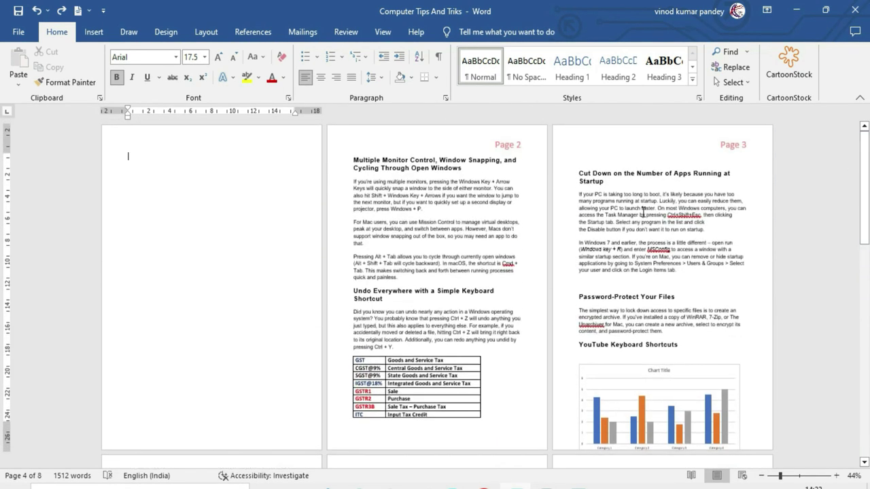
double_click(366, 159)
triple_click(374, 295)
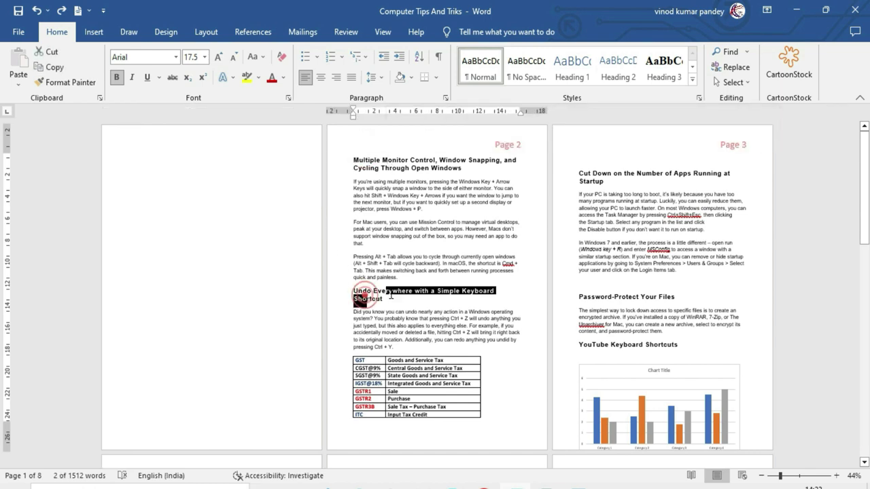
click(363, 299)
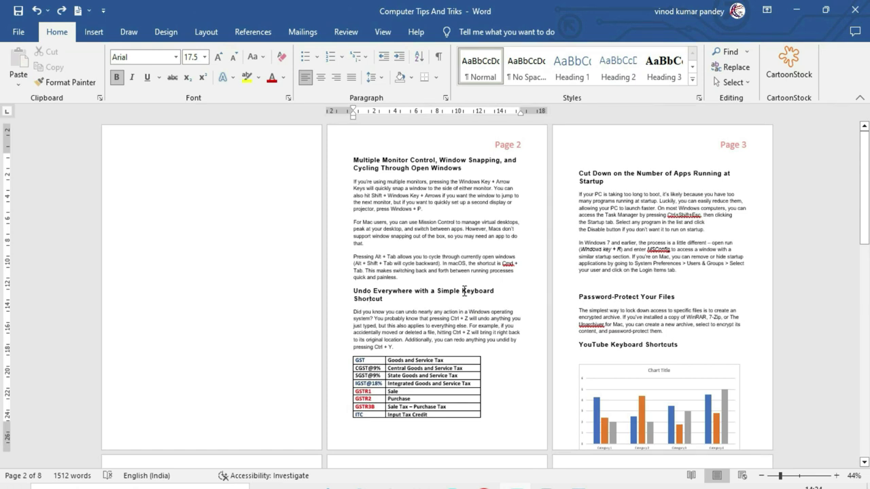
- Switch to One Page view and zoom in to 90%
click(382, 32)
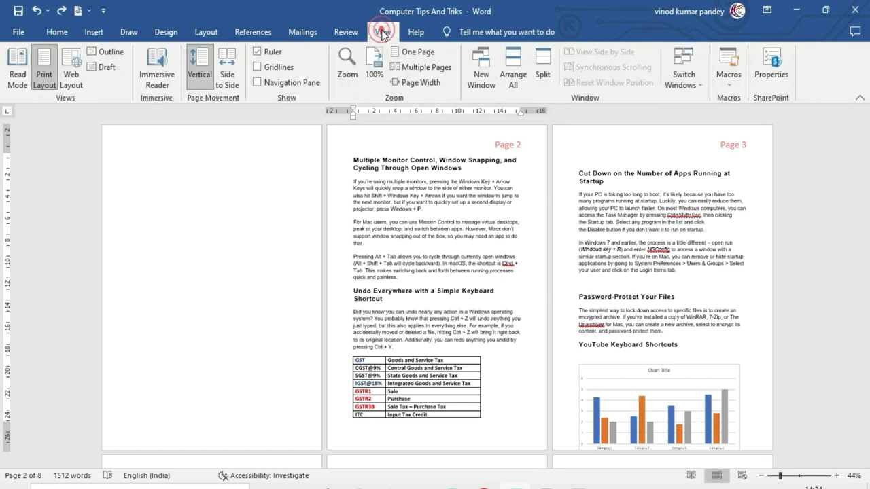
click(415, 52)
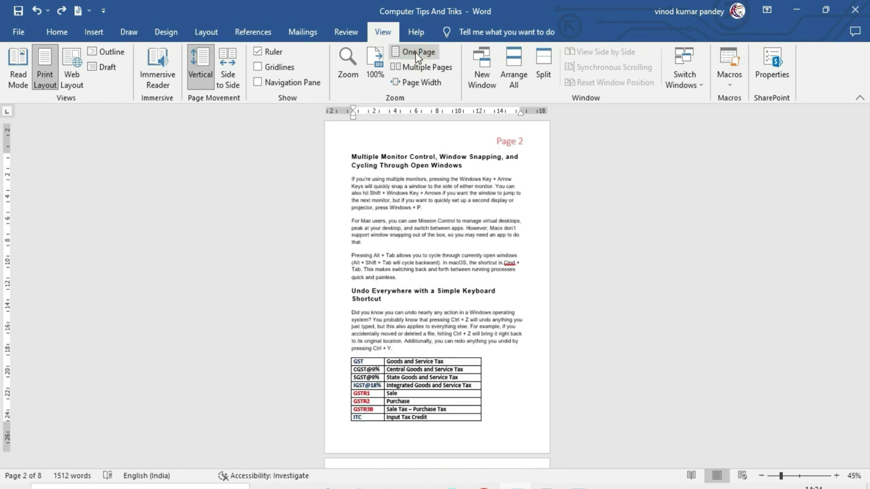
click(836, 475)
click(836, 475)
click(837, 475)
click(836, 474)
click(837, 475)
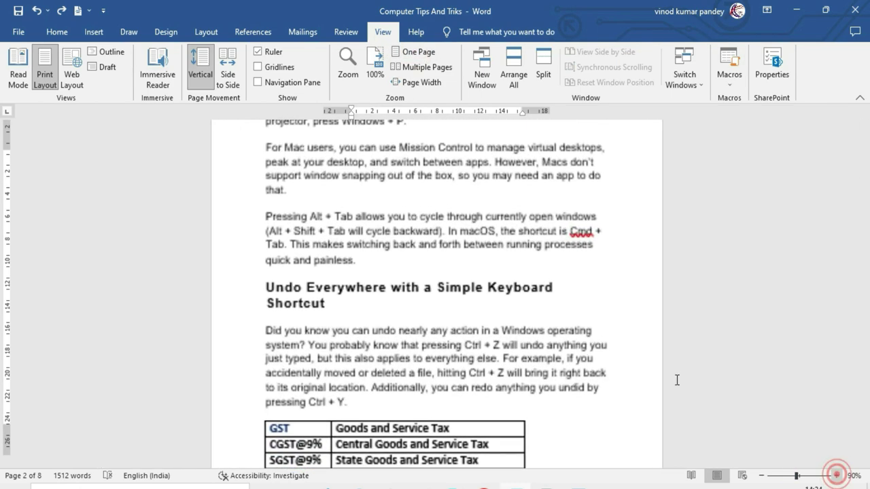
- Select the full two-line 'Multiple Monitor Control, Window Snapping' heading on page 2
scroll(590, 349, up, 4)
scroll(591, 355, up, 3)
scroll(835, 292, up, 2)
scroll(519, 257, down, 4)
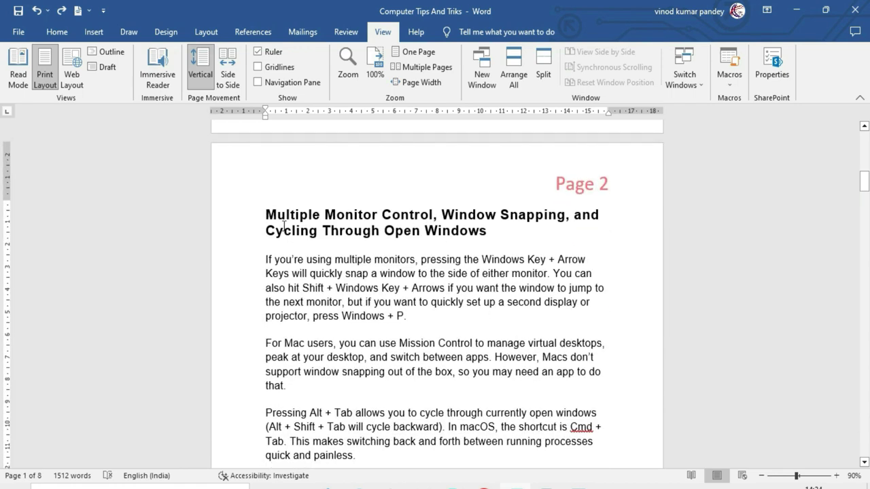
drag(265, 213, 487, 231)
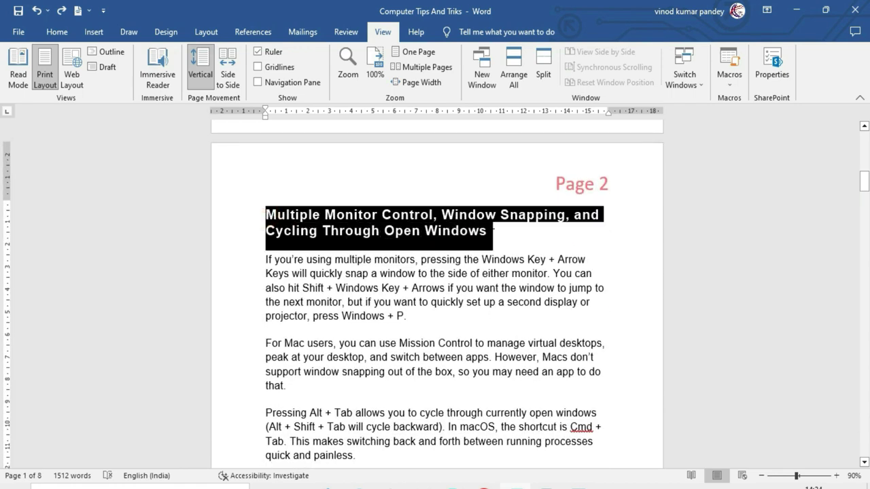
- Apply Heading 1 to the 'Multiple Monitor Control, Window Snapping' heading
click(57, 32)
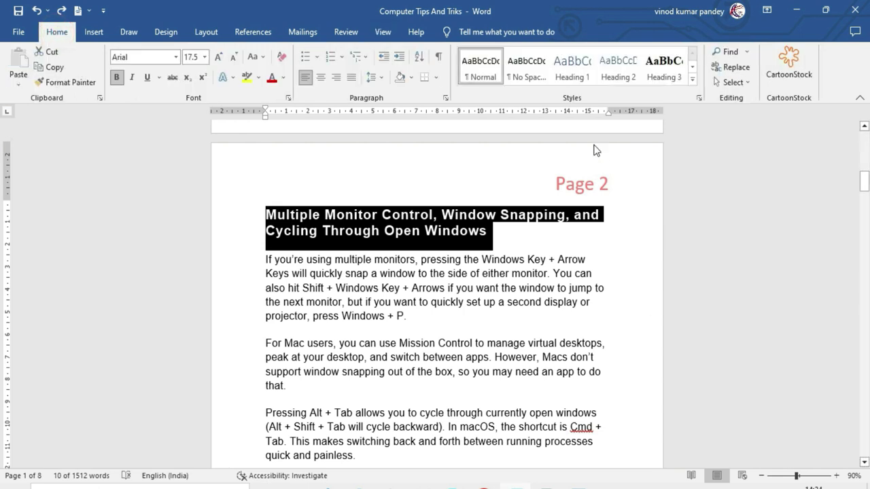
click(565, 71)
click(568, 64)
click(395, 249)
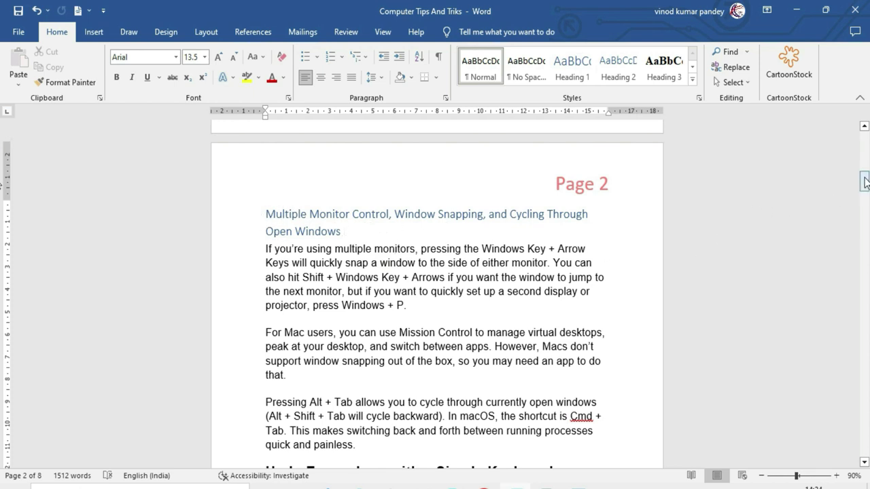
- Apply Heading 2 to the 'Undo Everywhere with a Simple Keyboard Shortcut' heading
drag(865, 183, 865, 195)
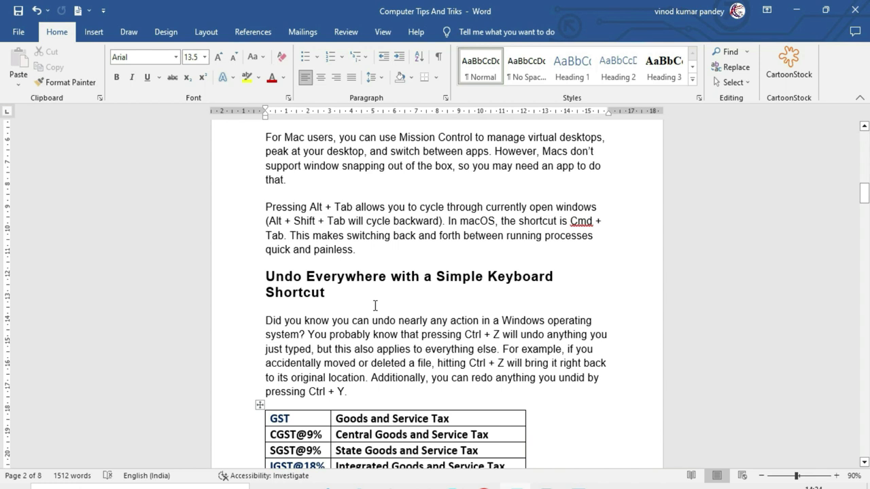
triple_click(338, 296)
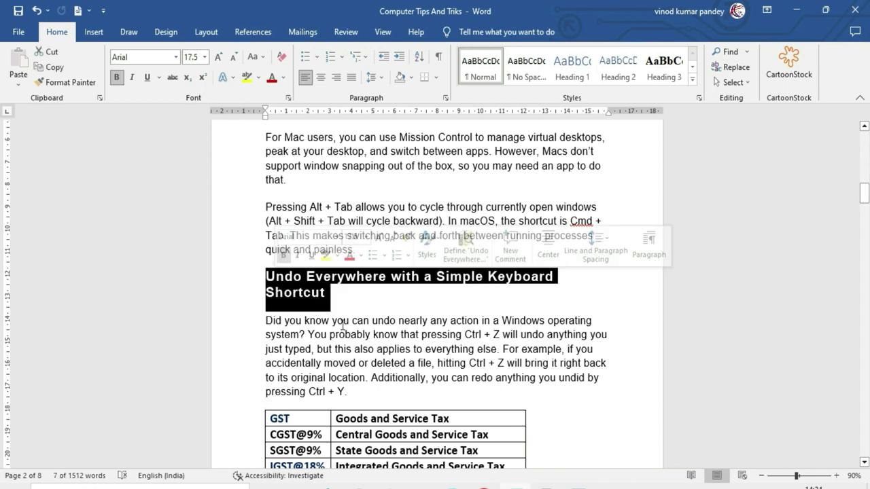
click(617, 66)
key(ctrl+z)
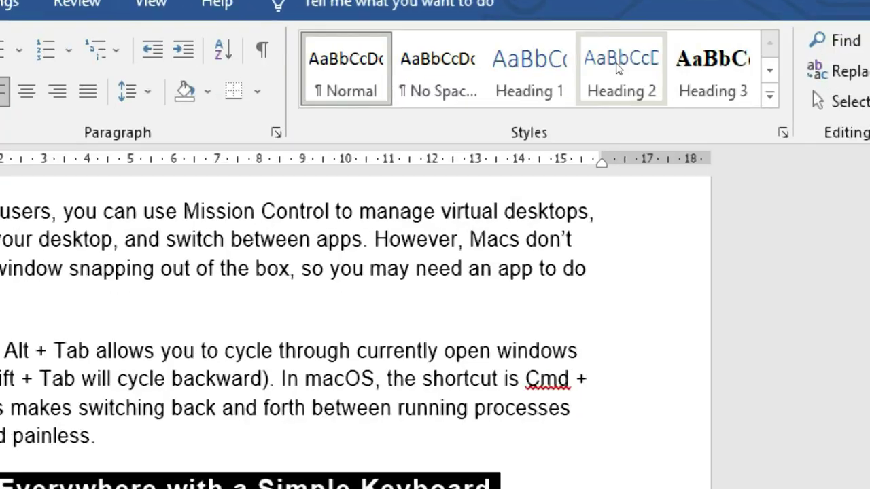
click(616, 65)
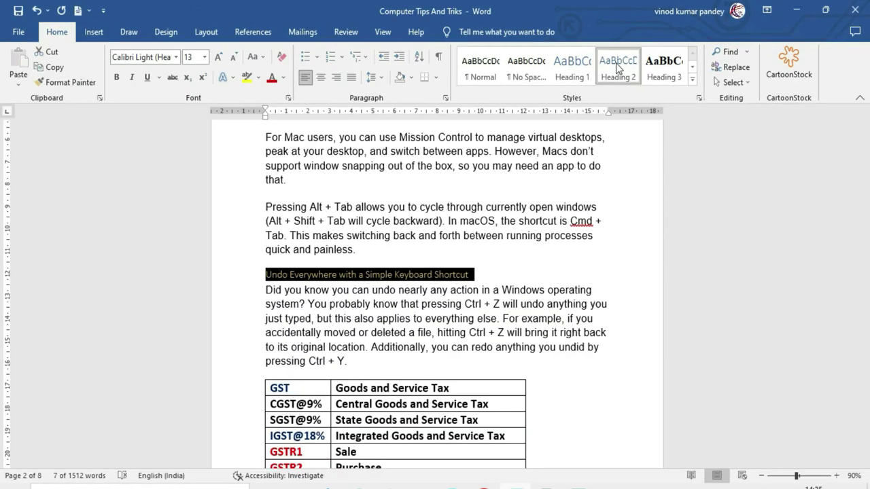
click(504, 263)
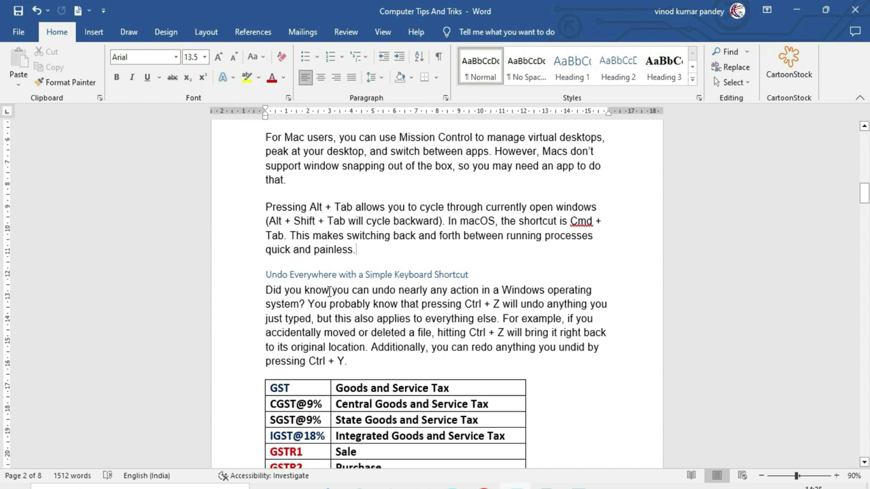
- Make 'Cut Down on the Number of Apps' a Heading 1
scroll(391, 303, down, 4)
scroll(391, 303, down, 7)
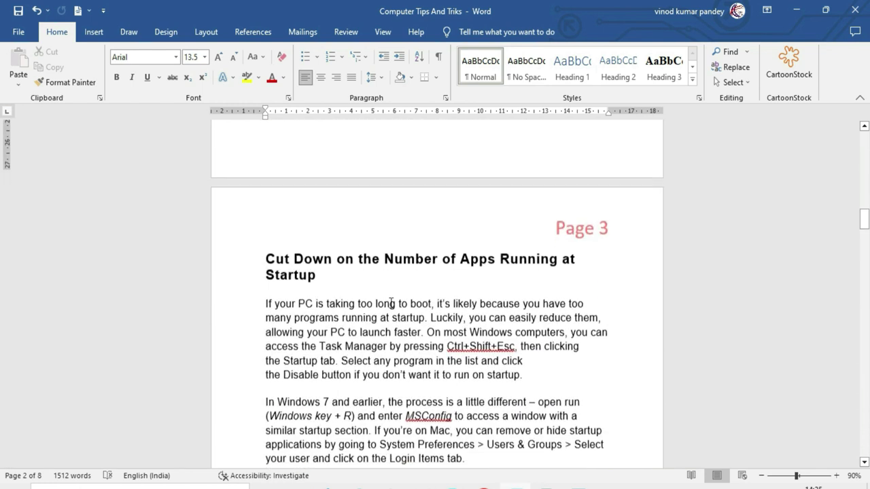
scroll(391, 303, down, 2)
click(396, 265)
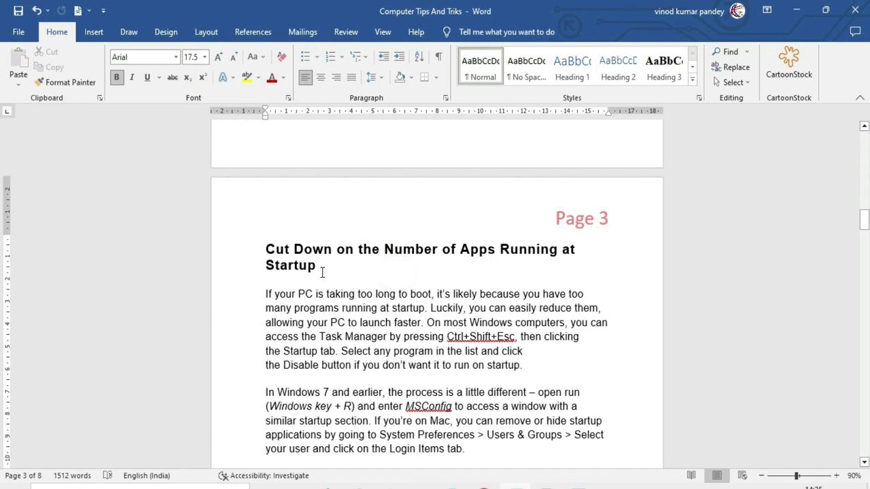
triple_click(269, 251)
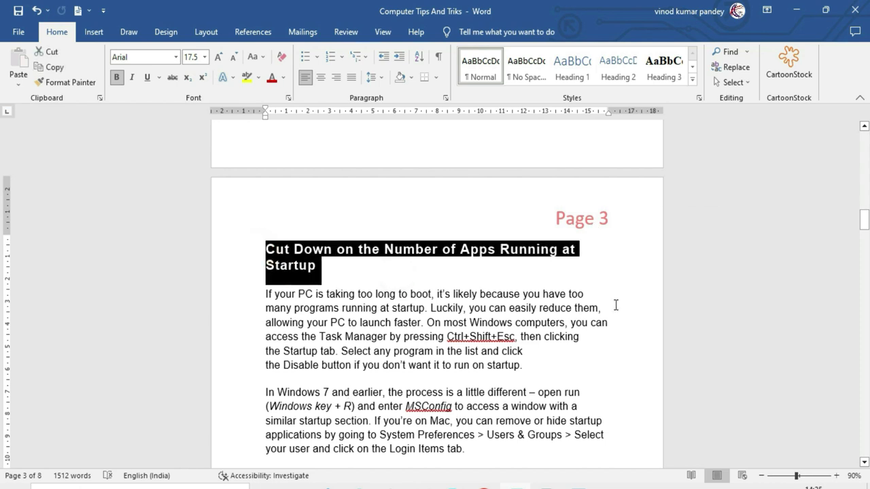
click(572, 68)
click(434, 323)
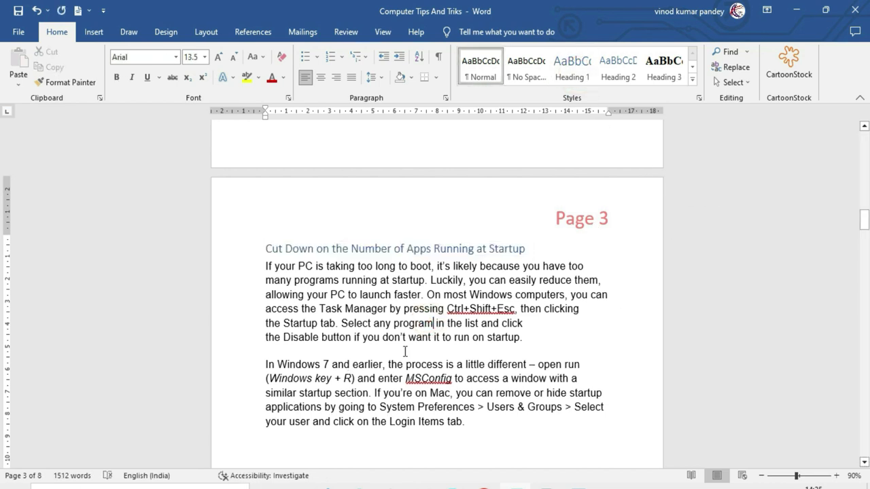
- Make 'Password-Protect Your Files' and 'YouTube Keyboard Shortcuts' Heading 2
scroll(405, 351, down, 5)
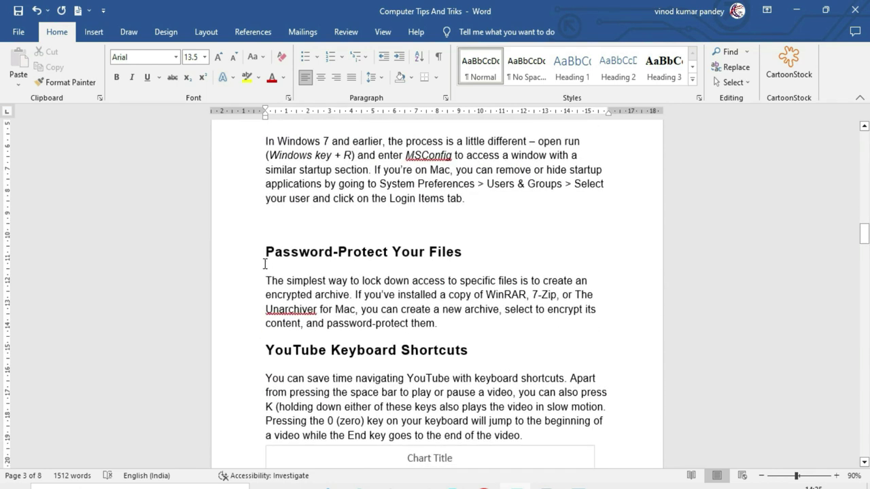
triple_click(265, 255)
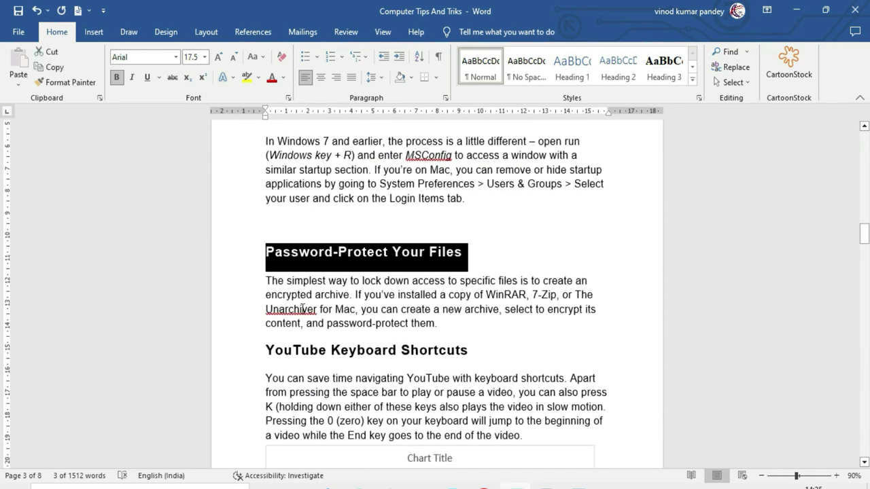
click(618, 68)
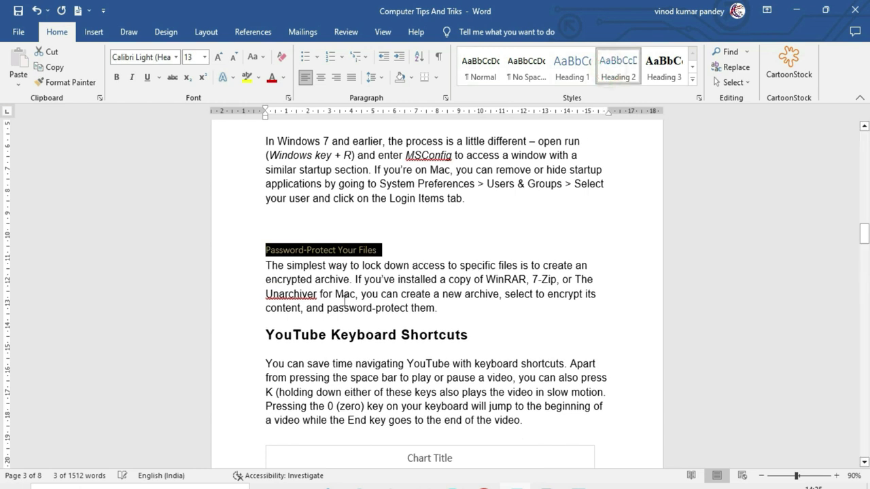
drag(265, 335, 469, 337)
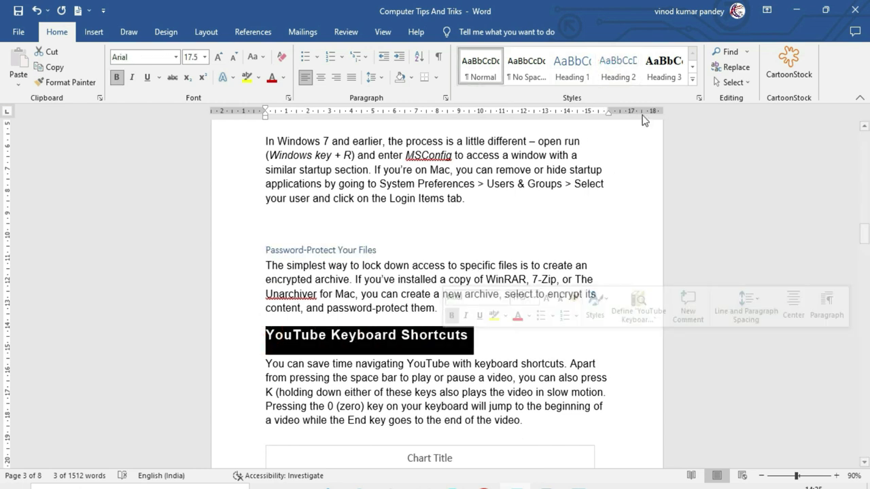
click(625, 67)
click(517, 306)
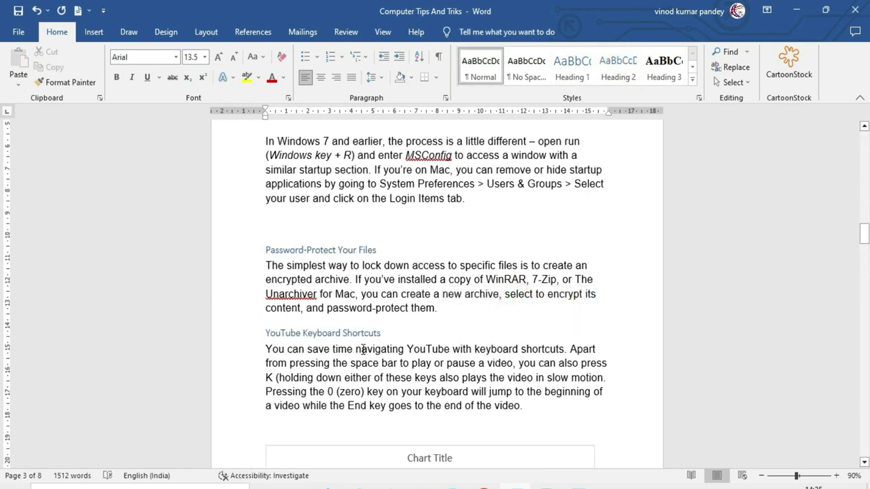
- Make 'Find Your Wi-Fi Password' a Heading 1
scroll(364, 349, down, 3)
scroll(363, 351, down, 1)
scroll(363, 351, down, 2)
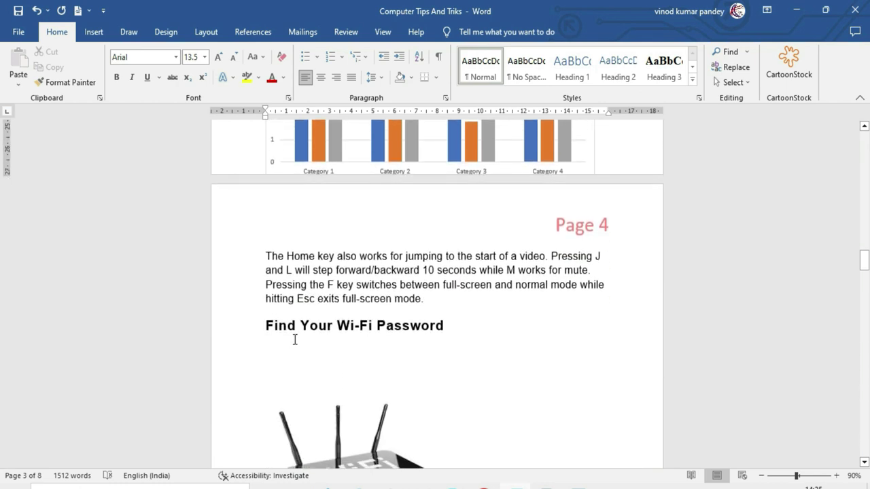
drag(262, 329, 449, 331)
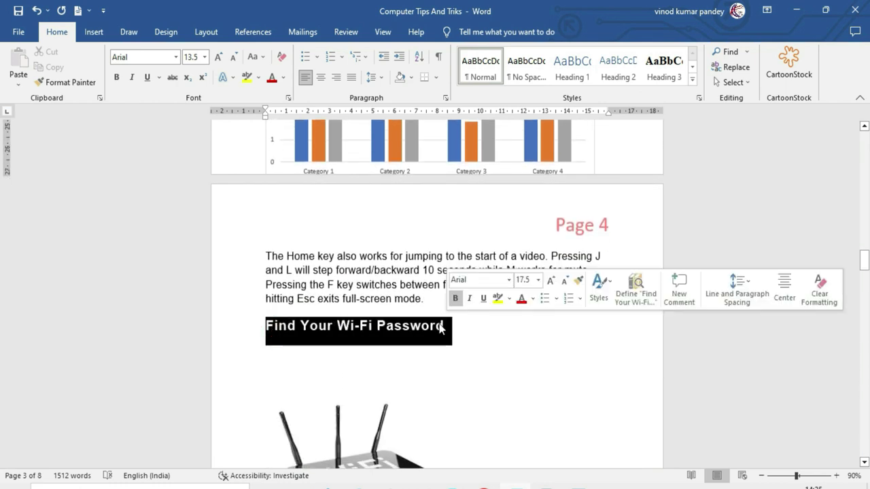
click(572, 68)
scroll(483, 372, down, 1)
click(482, 371)
- Push the 'Adopt a Clipboard Manager' heading onto the next page
scroll(483, 372, down, 2)
scroll(482, 372, down, 2)
scroll(417, 373, down, 1)
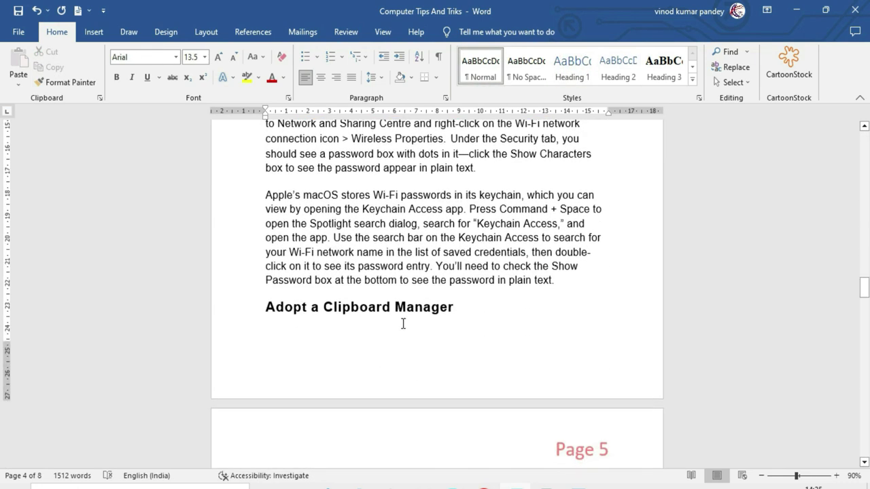
click(578, 281)
key(Return)
key(Down)
key(shift+End)
key(Delete)
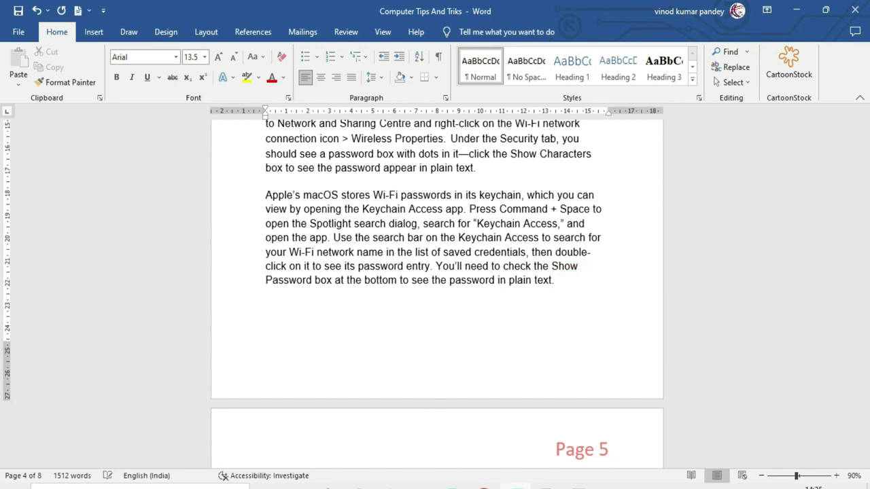
- Make 'Adopt a Clipboard Manager' a Heading 1
scroll(546, 305, down, 1)
scroll(439, 316, down, 2)
scroll(437, 320, down, 1)
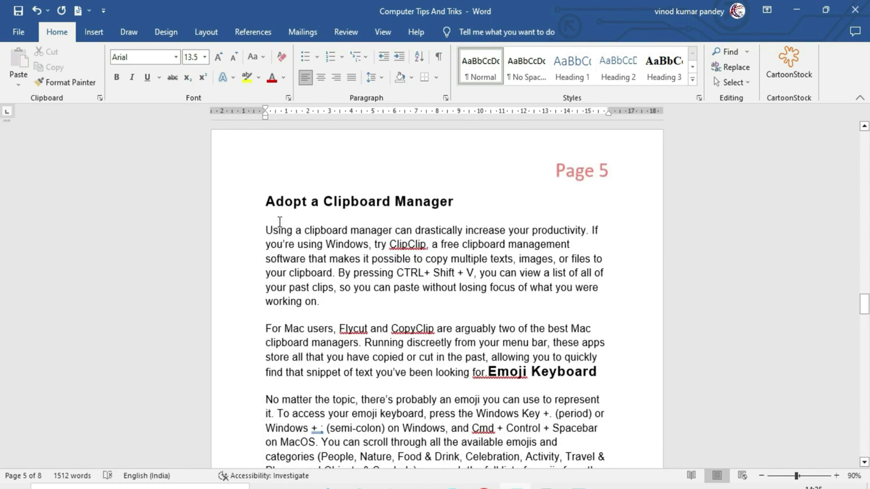
drag(265, 201, 457, 202)
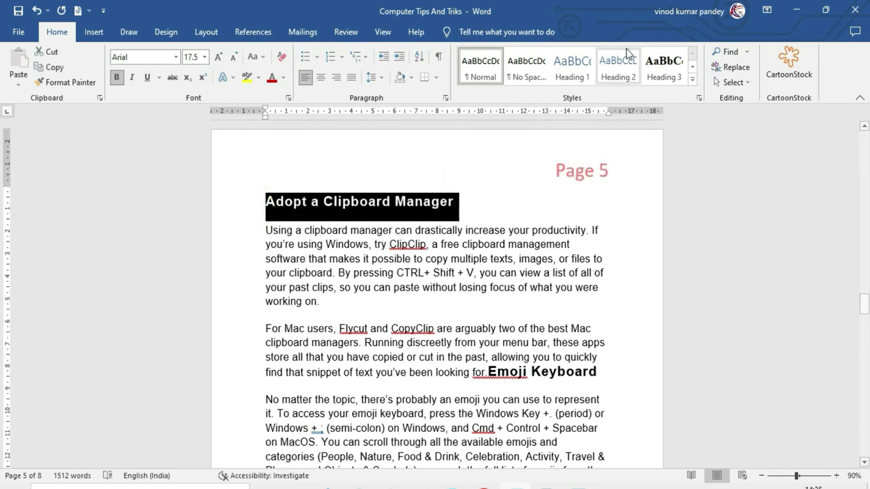
click(575, 76)
click(575, 77)
click(457, 267)
- Make 'Enable Night Mode' and 'Paste the Plain Text' Heading 2
scroll(449, 262, down, 3)
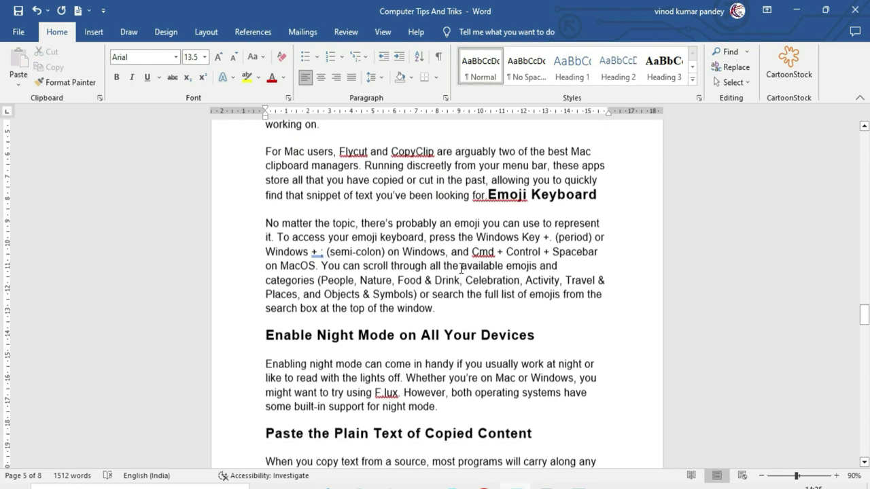
scroll(428, 253, down, 1)
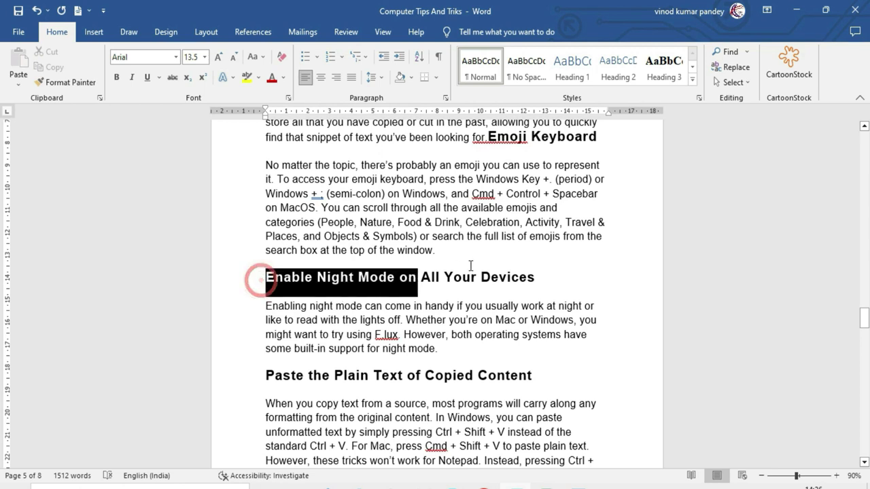
drag(261, 280, 571, 278)
click(601, 78)
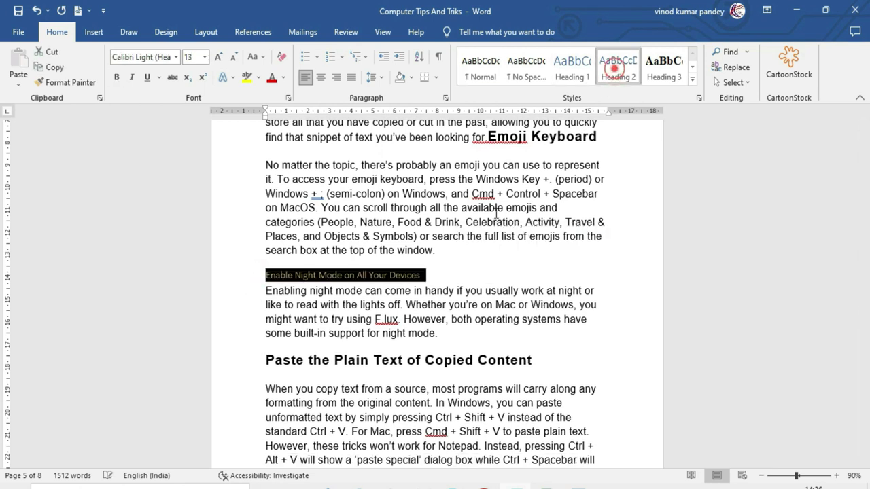
scroll(287, 306, down, 1)
drag(262, 304, 355, 304)
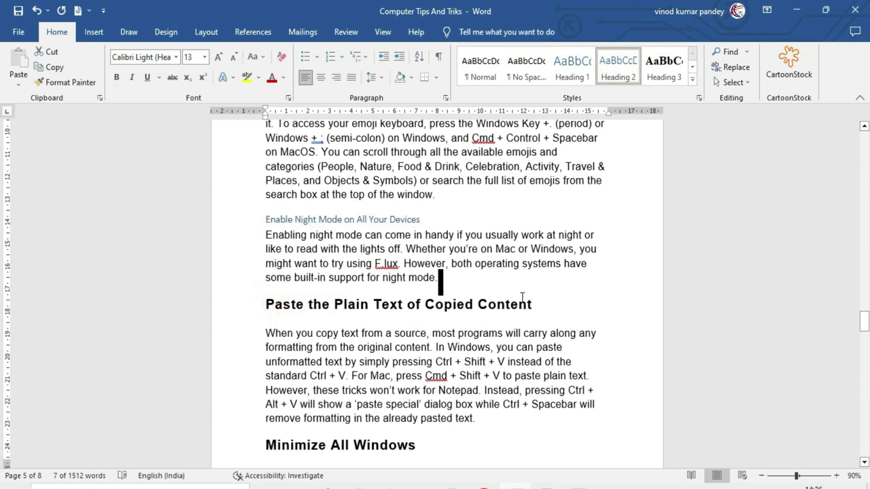
drag(438, 292, 537, 305)
click(612, 68)
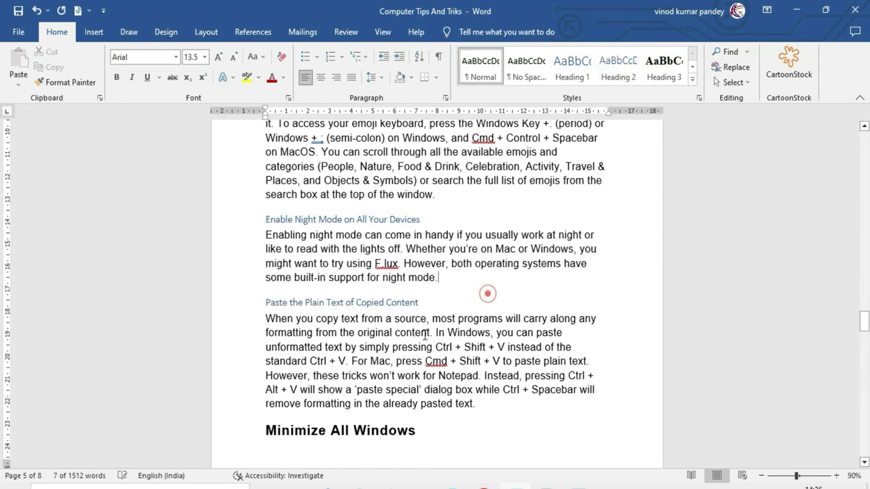
- Move 'Minimize All Windows' onto page 6 and make it a Heading 1
scroll(404, 346, down, 2)
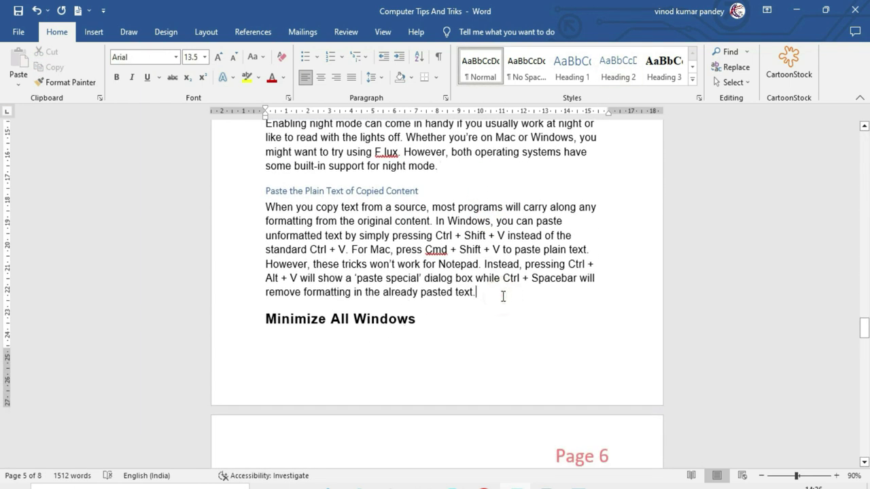
key(Return)
scroll(490, 321, down, 1)
scroll(488, 316, down, 3)
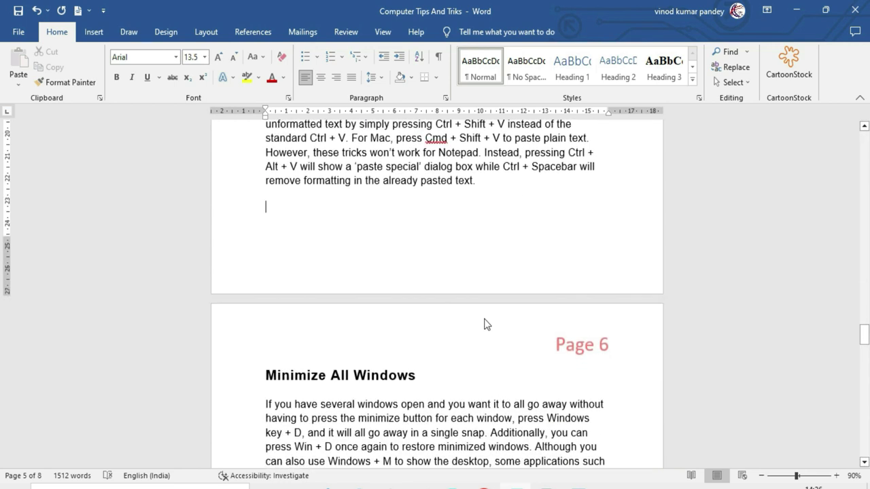
triple_click(266, 291)
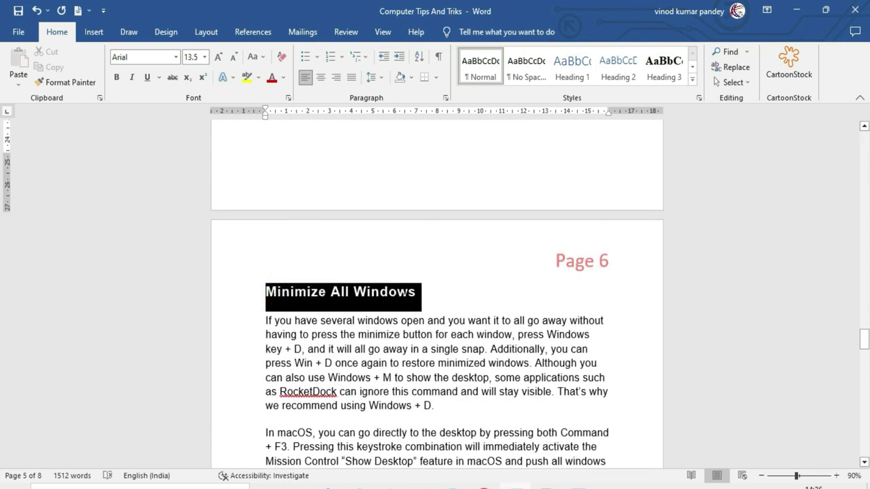
click(571, 65)
click(460, 285)
- Make 'Rename Files Sequentially' and 'Lock Your Computer' Heading 2
scroll(458, 279, down, 1)
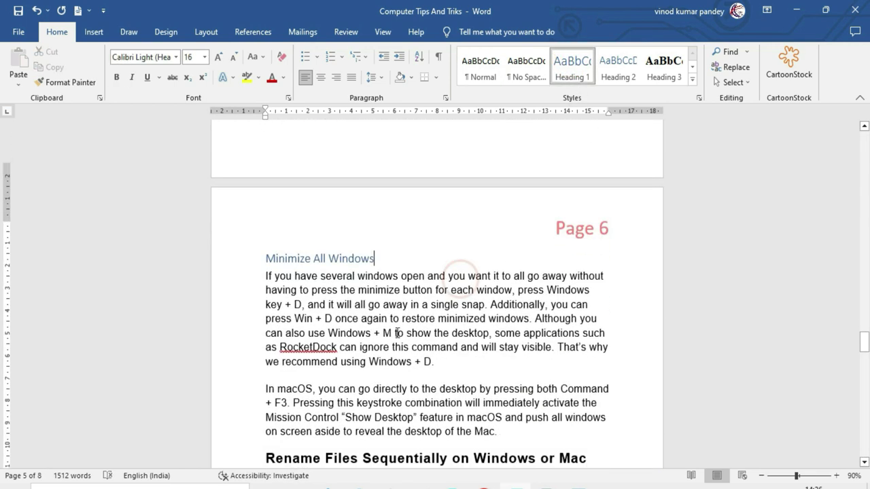
scroll(397, 333, down, 2)
drag(261, 353, 586, 352)
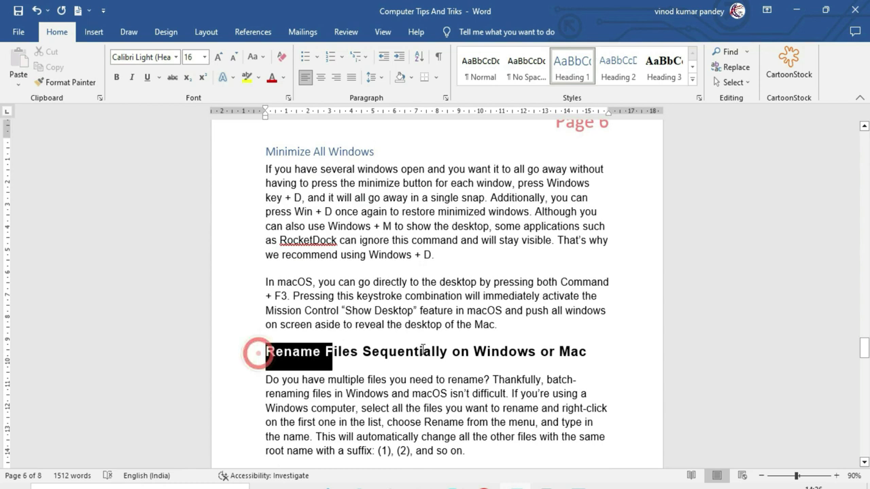
key(ctrl+alt+2)
scroll(451, 362, down, 3)
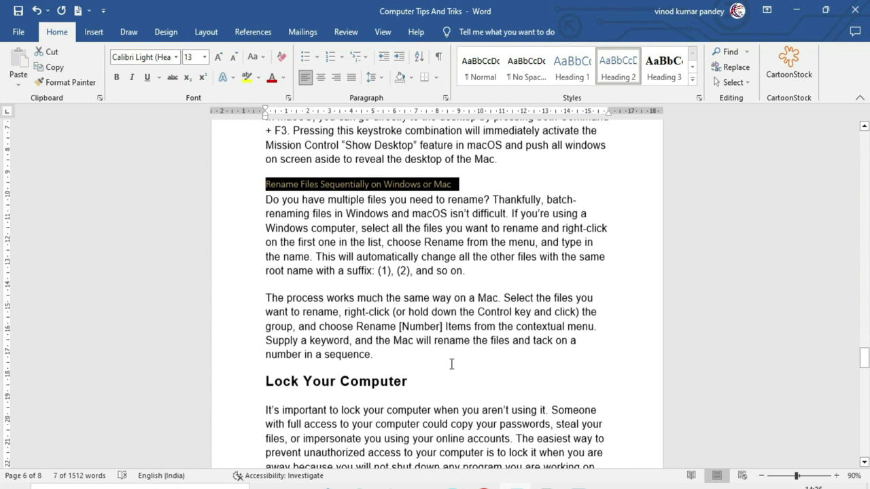
scroll(448, 333, down, 2)
drag(265, 299, 407, 297)
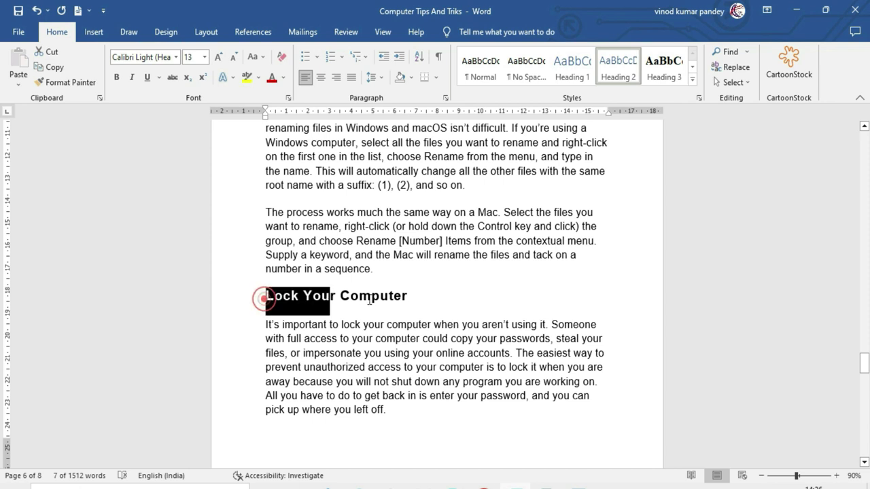
click(620, 63)
- Change 'Lock Your Computer' to a Heading 1 with Ctrl+Alt+1
scroll(423, 331, down, 2)
scroll(423, 331, down, 4)
scroll(423, 331, down, 4)
scroll(423, 331, up, 4)
scroll(423, 331, up, 2)
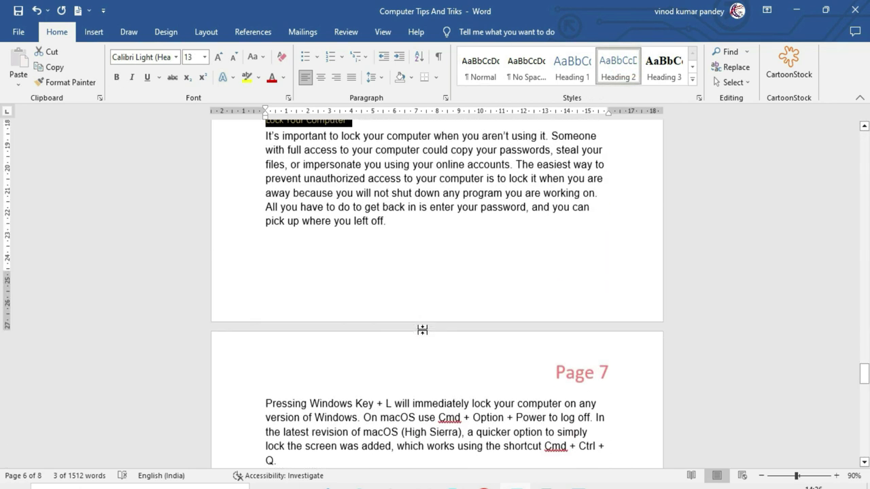
key(ctrl+alt+1)
click(414, 271)
- Make 'Wrapping Up' on page 8 a Heading 1
scroll(491, 312, down, 3)
scroll(483, 315, down, 4)
scroll(483, 314, down, 7)
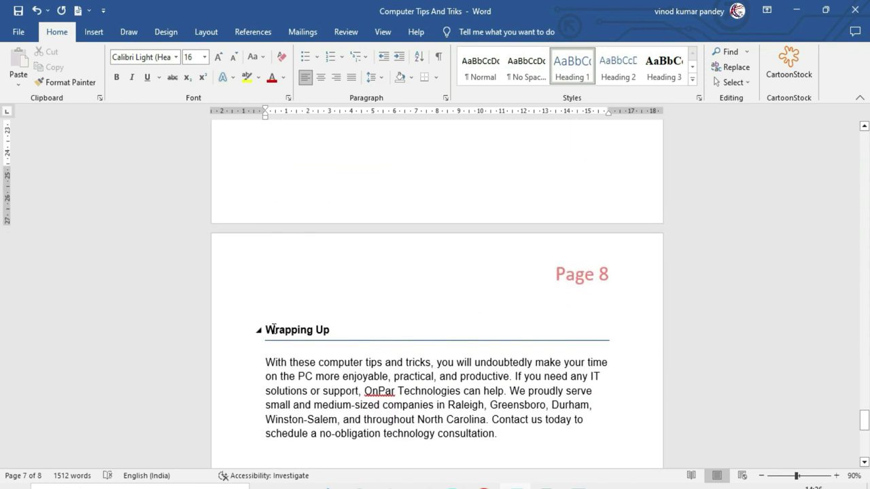
click(252, 331)
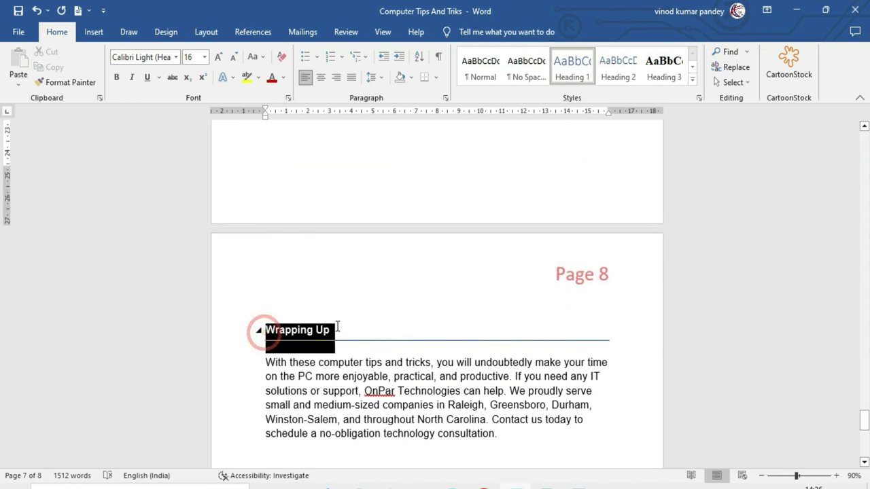
click(570, 68)
click(461, 241)
scroll(358, 361, up, 2)
scroll(351, 374, up, 4)
scroll(351, 371, up, 4)
scroll(352, 371, up, 3)
- Return to the document top, zoom out, switch to Multiple Pages, and click into blank page 1
scroll(353, 371, up, 1)
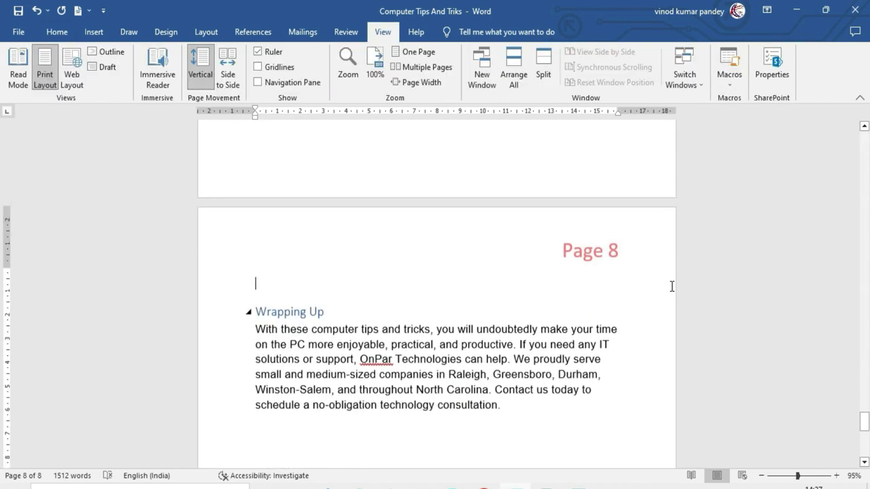
drag(865, 421, 865, 151)
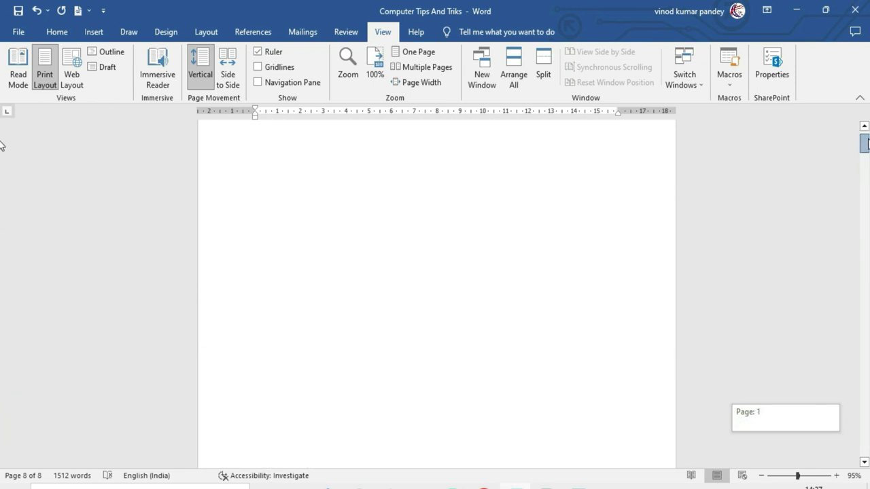
click(760, 476)
click(760, 475)
click(761, 475)
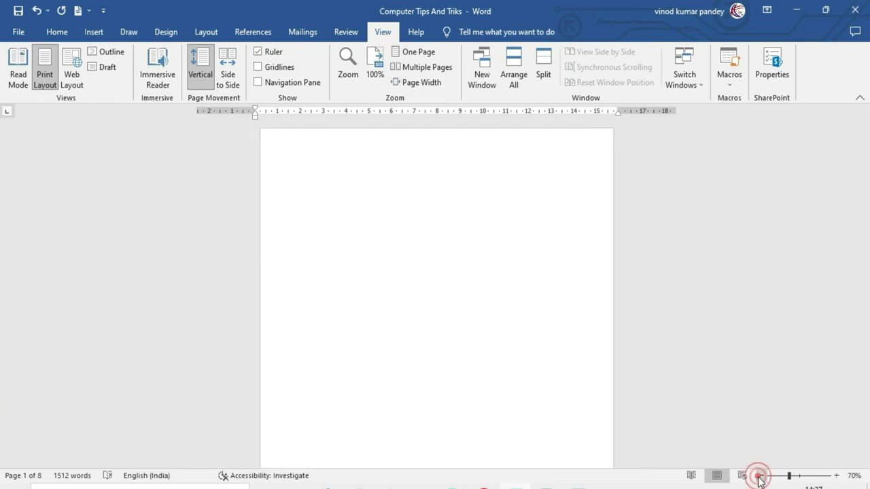
click(761, 475)
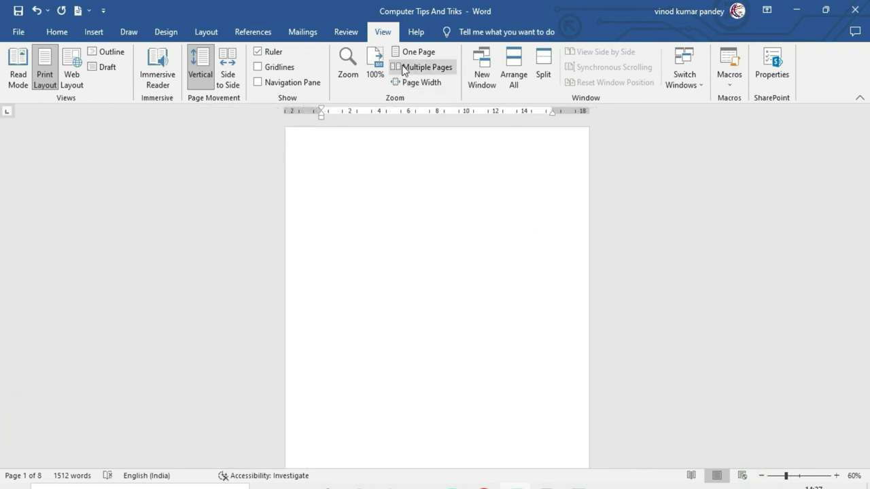
click(427, 68)
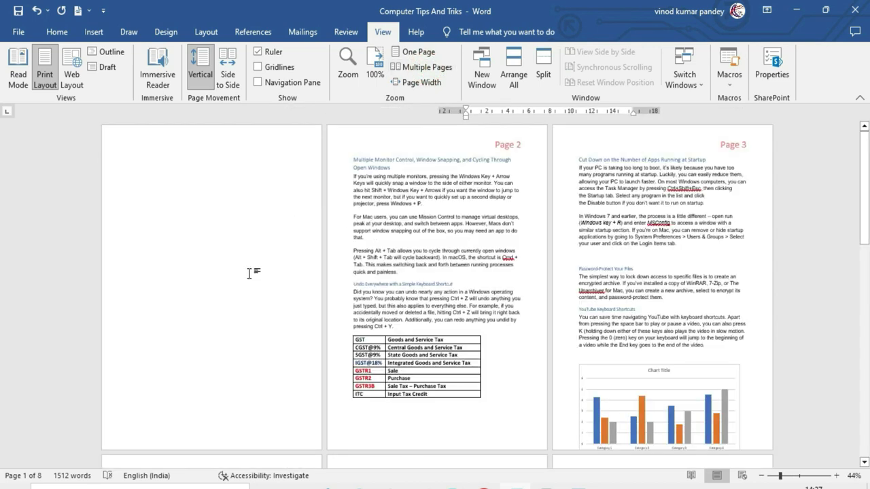
click(127, 157)
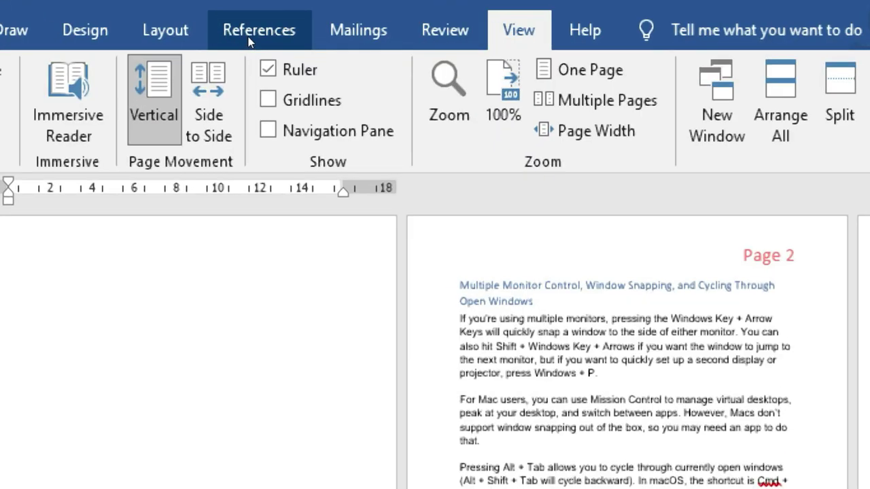
- Insert the Automatic Table 2 table of contents on page 1 from References
click(249, 38)
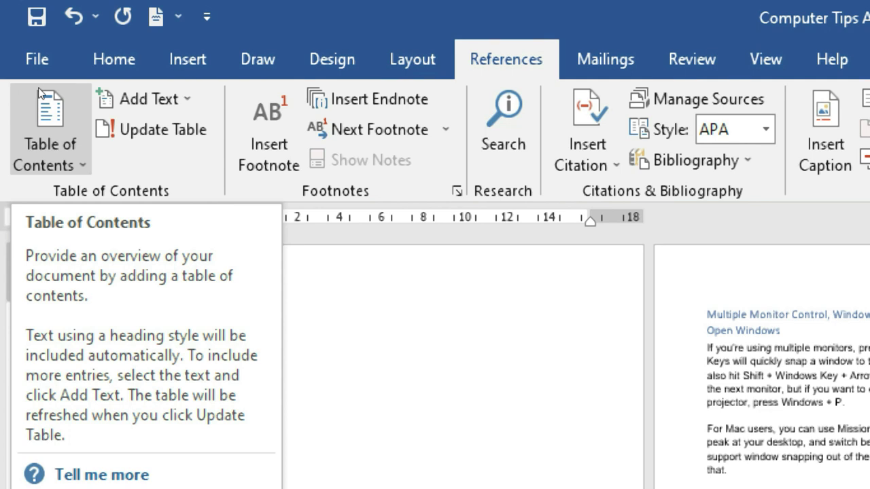
click(41, 95)
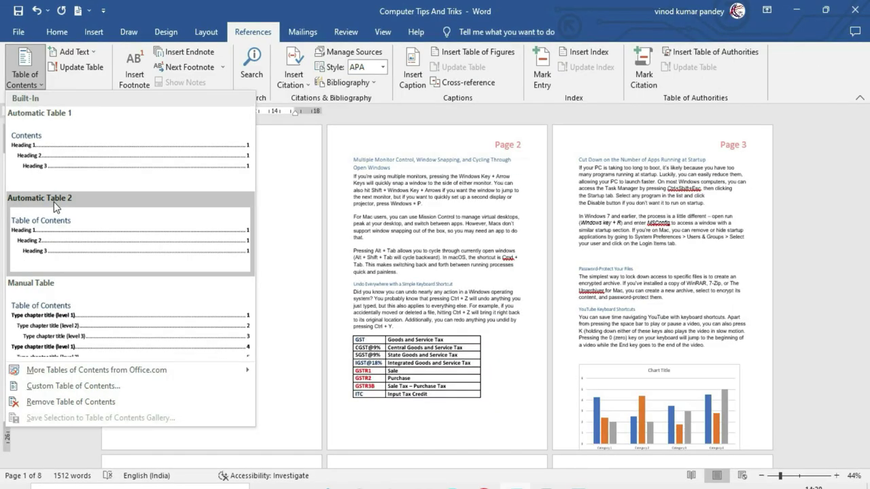
click(66, 248)
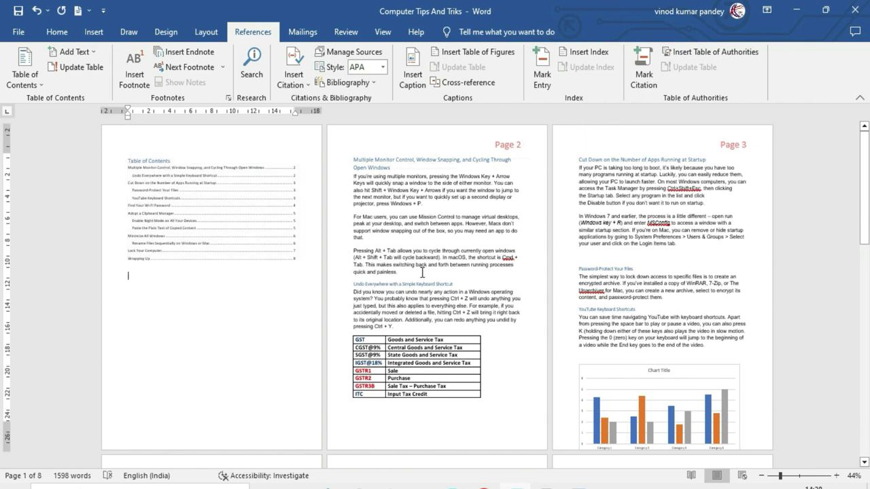
click(380, 34)
- Return to One Page view and jump with Ctrl+Home to the table of contents
click(438, 53)
ctrl+scroll(310, 216, up, 5)
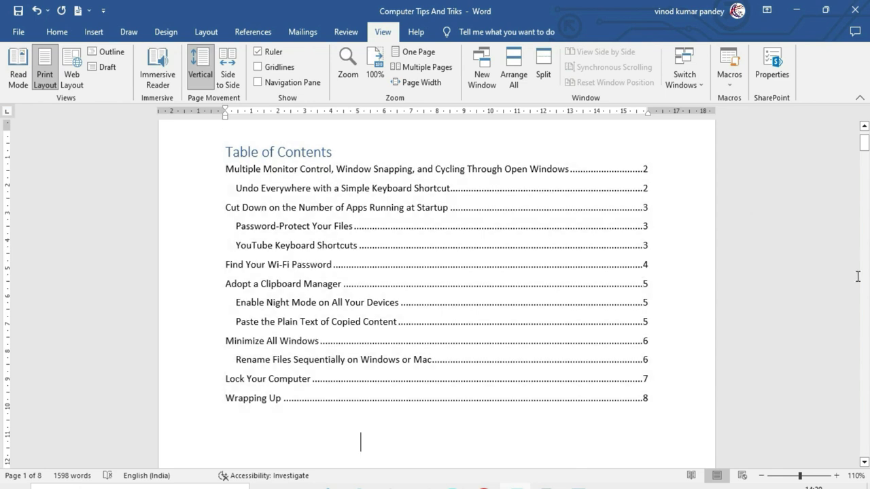
drag(864, 143, 863, 183)
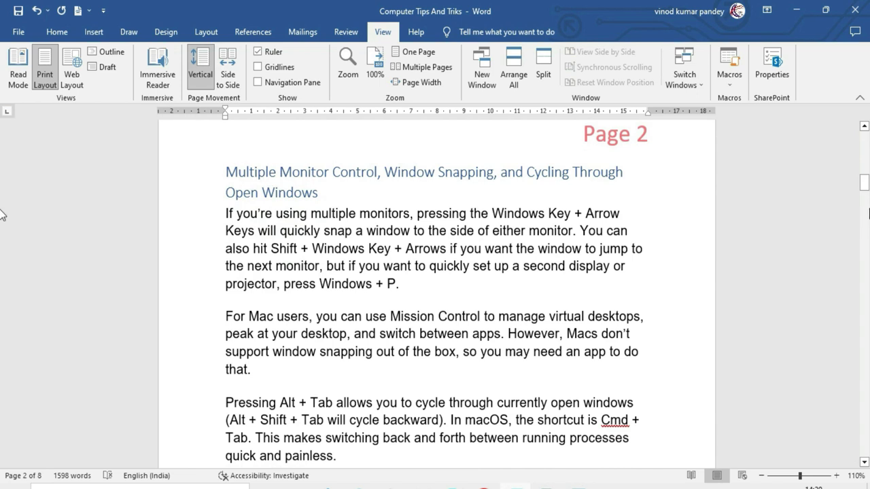
scroll(389, 354, down, 5)
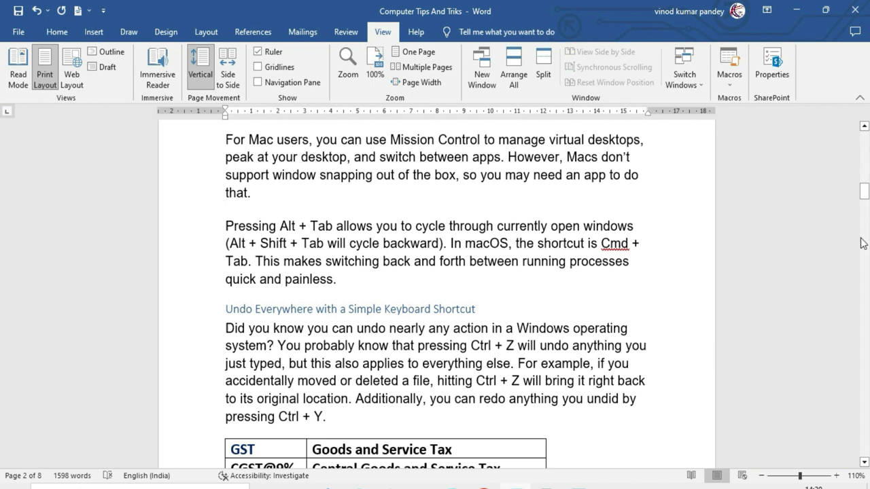
key(ctrl+Home)
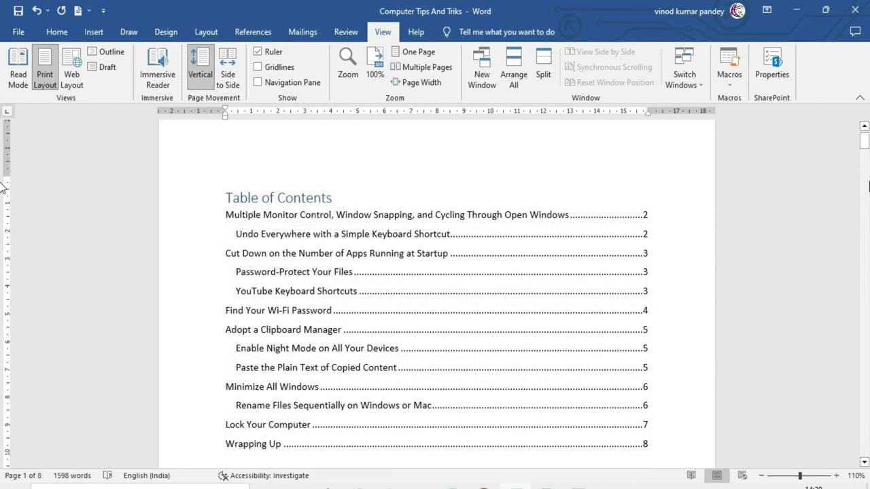
mouse_move(863, 141)
mouse_down()
mouse_move(864, 156)
mouse_move(860, 140)
mouse_up()
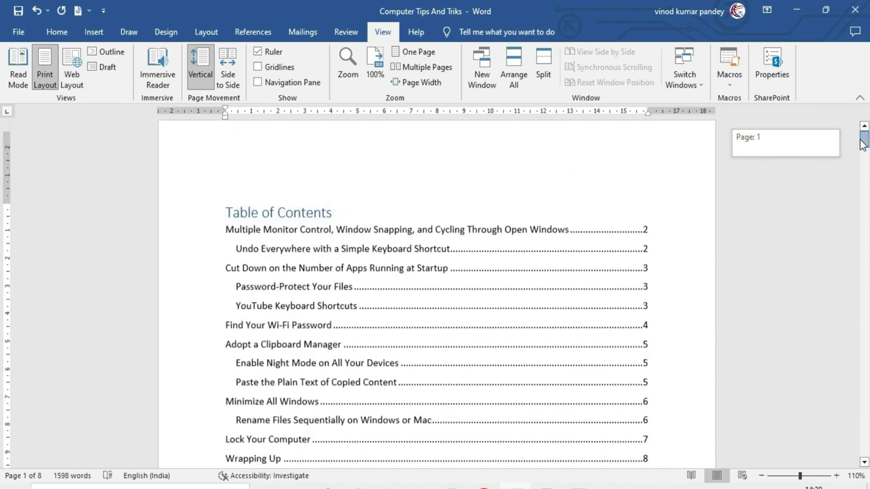
click(253, 32)
- Open the Custom Table of Contents dialog from the Table of Contents gallery
click(37, 87)
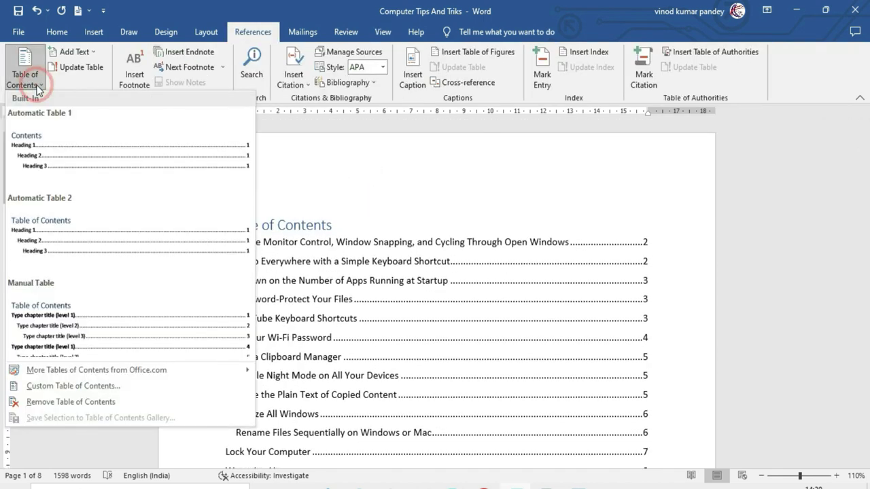
mouse_move(63, 377)
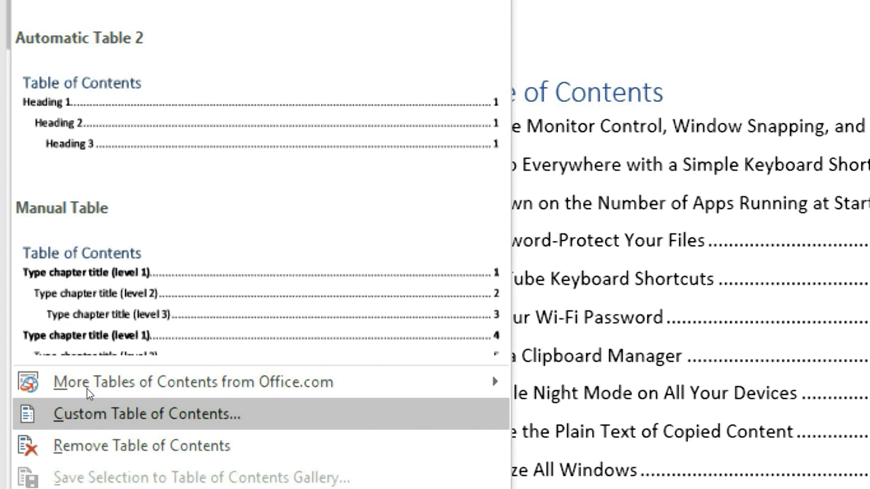
click(89, 411)
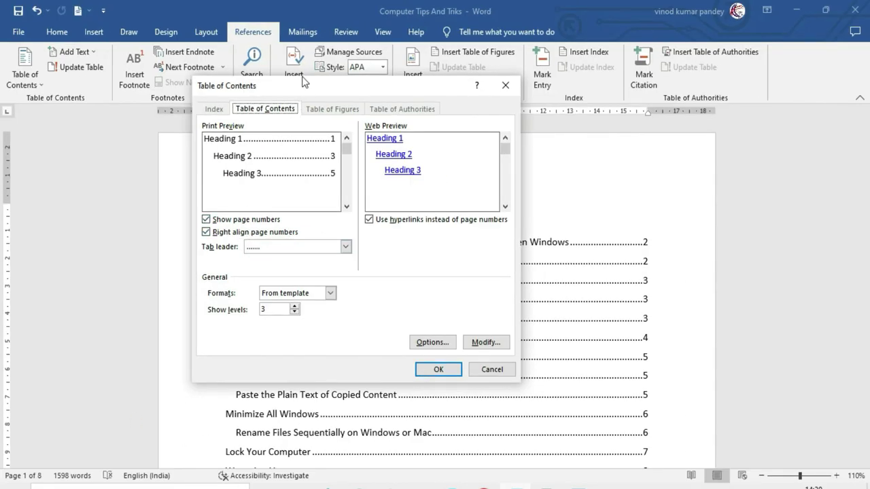
- Raise Show levels to 5 in the Table of Contents dialog, keeping the dotted leader for now
drag(303, 83, 311, 123)
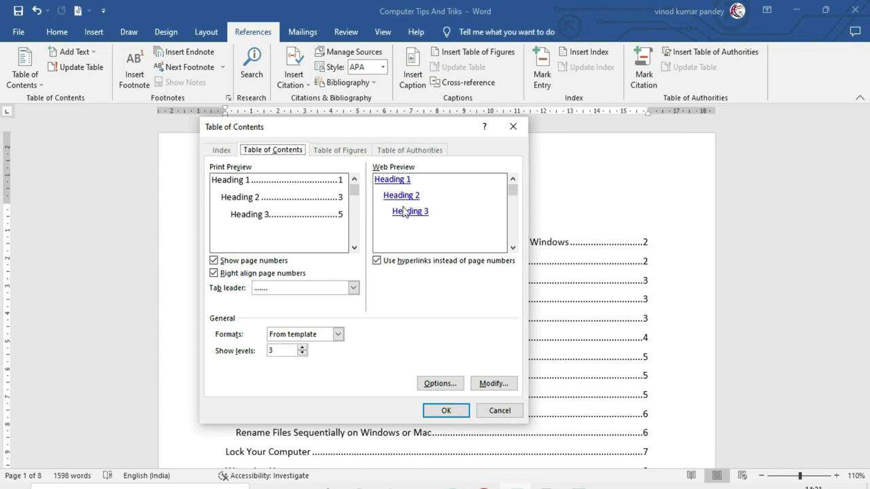
click(354, 288)
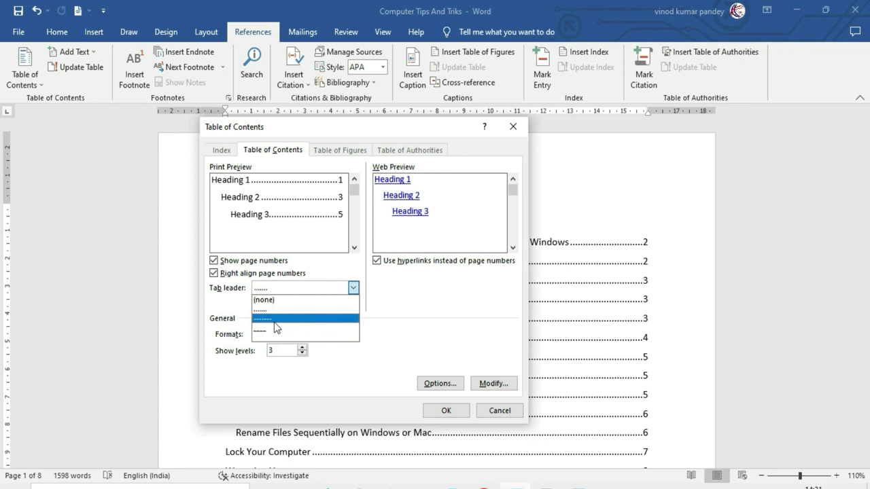
click(256, 359)
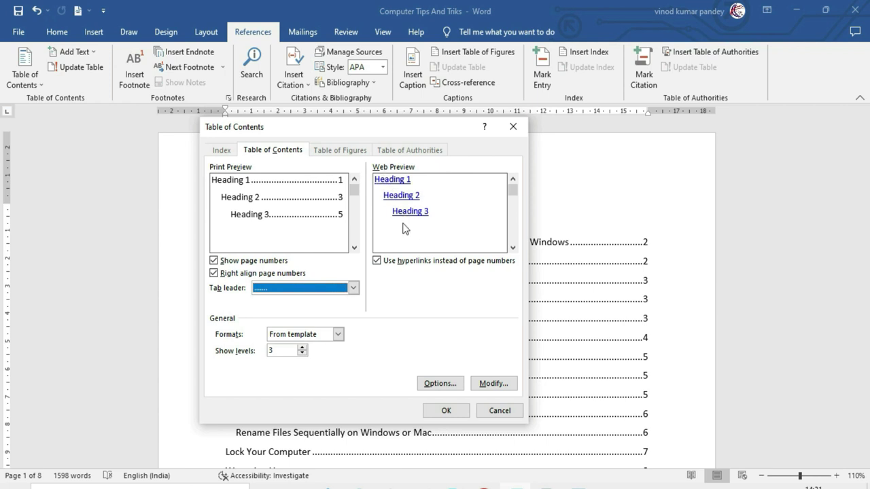
click(303, 347)
click(302, 347)
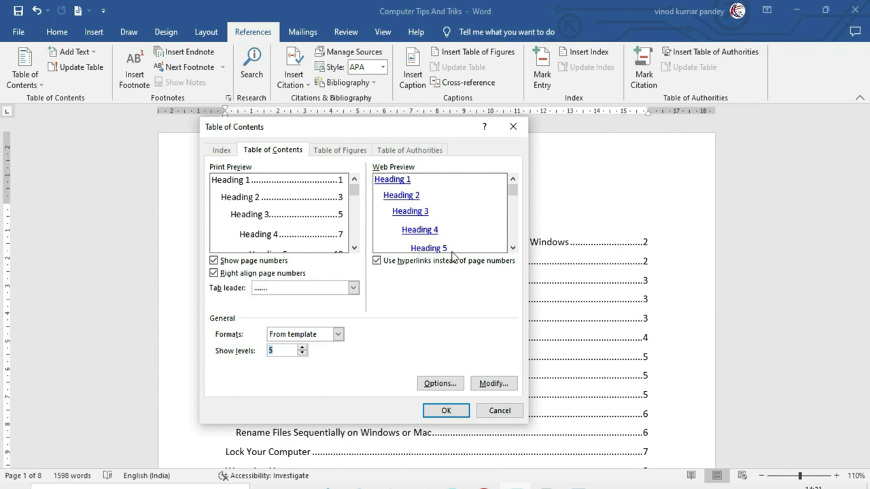
- Preview the Classic and Fancy table formats, then return to From template
key(shift+Tab)
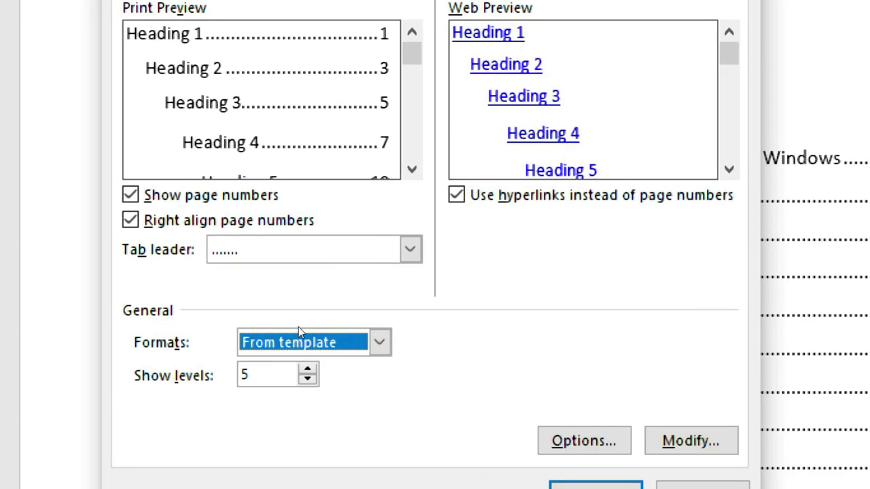
click(339, 339)
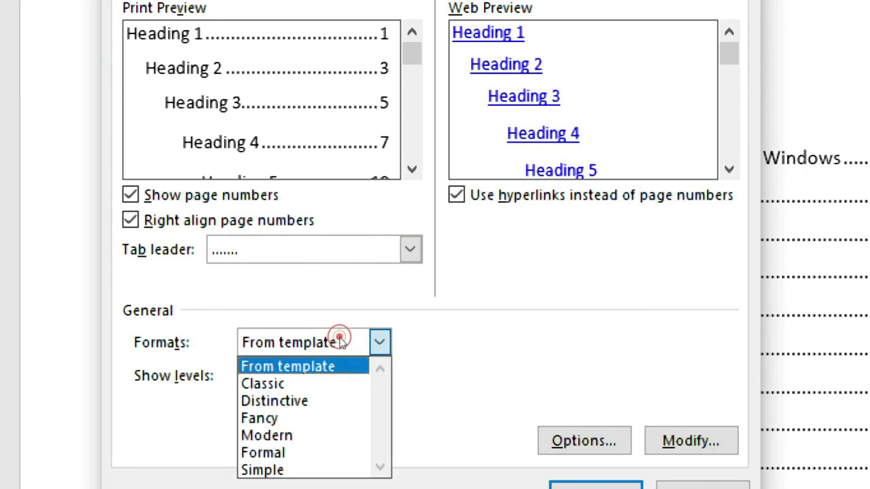
click(292, 384)
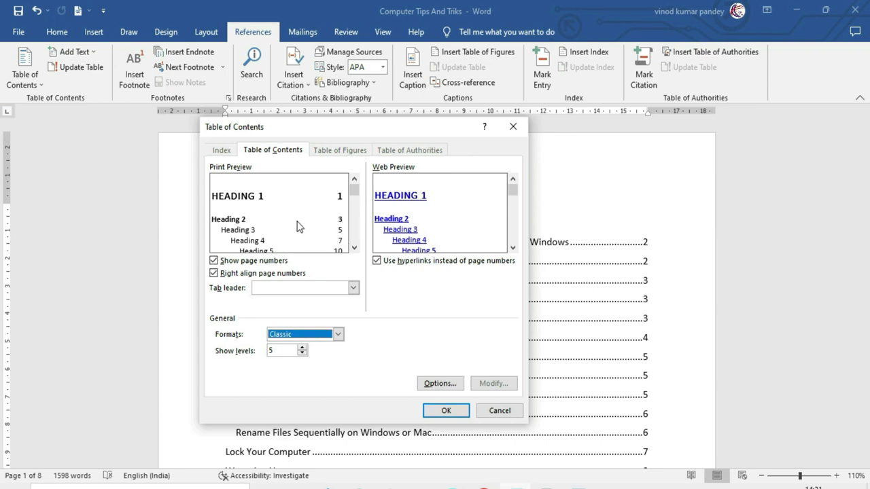
click(337, 334)
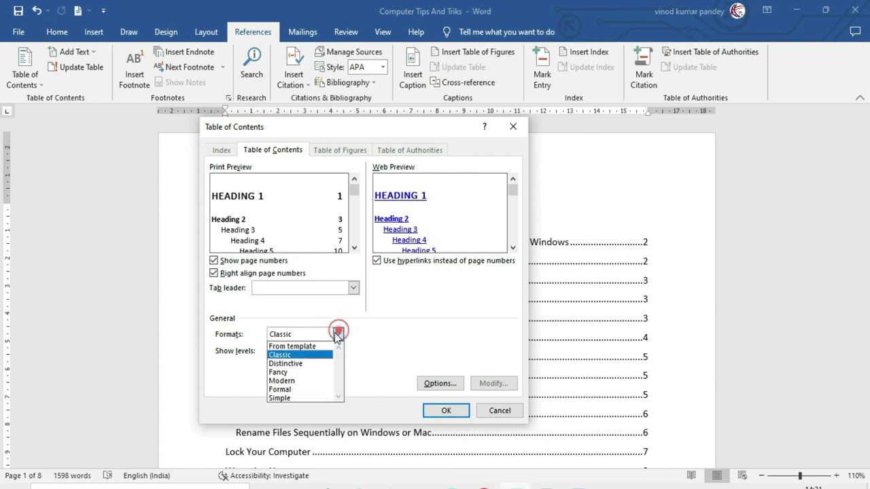
click(296, 372)
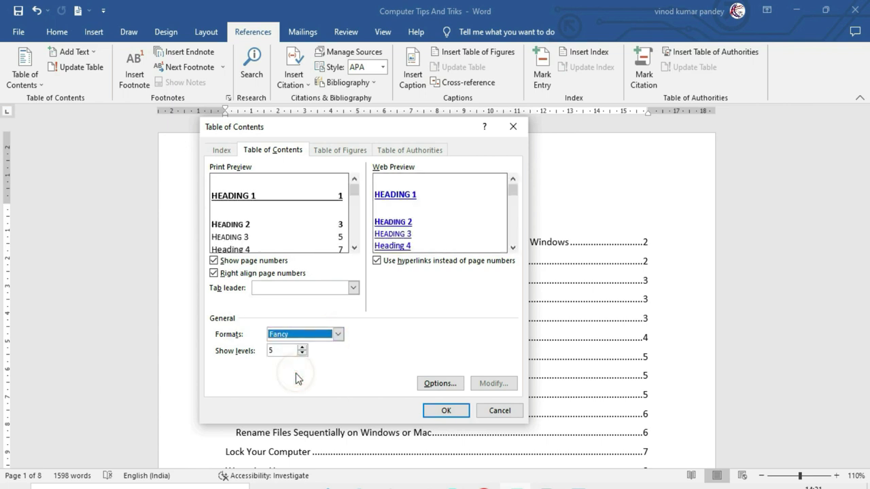
click(354, 193)
mouse_move(354, 195)
mouse_down()
mouse_move(354, 205)
mouse_move(354, 187)
mouse_up()
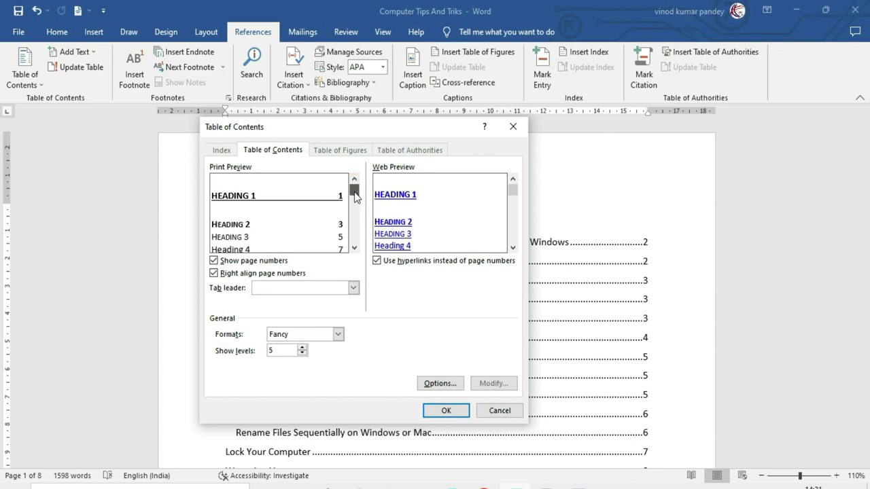
click(337, 334)
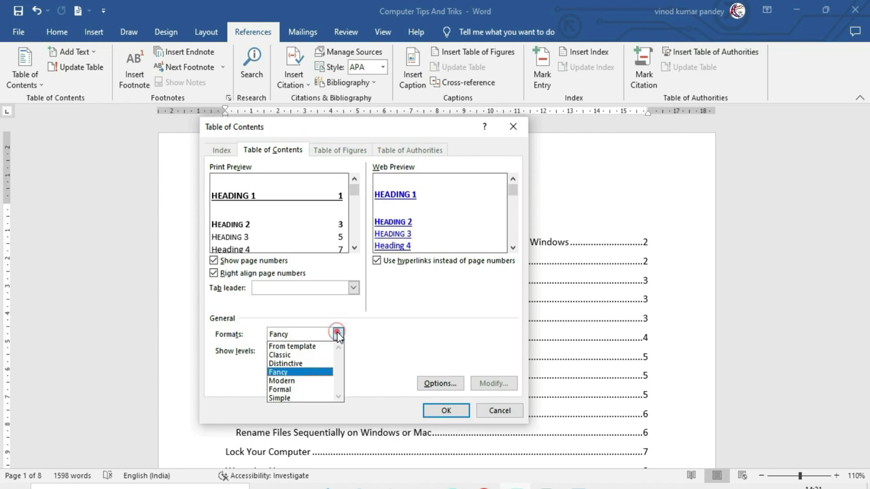
click(313, 346)
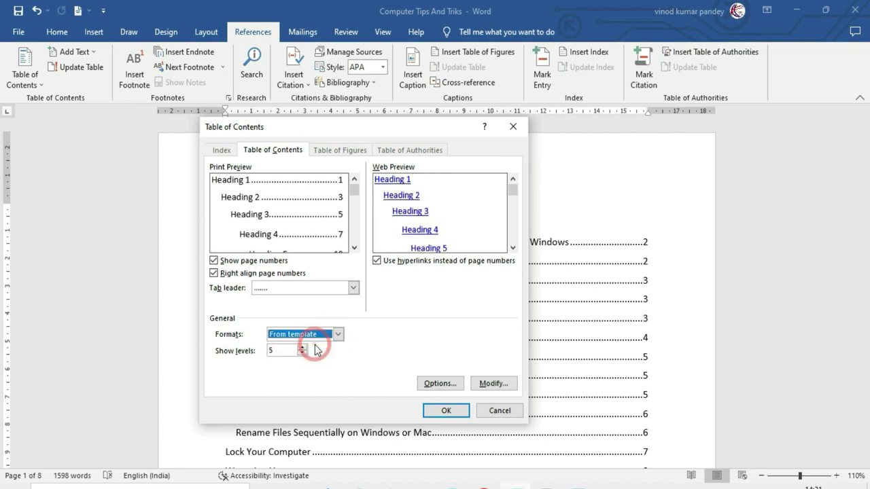
- Set solid underline tab leaders, keep page-number and hyperlink options as they were, and apply the settings
click(353, 288)
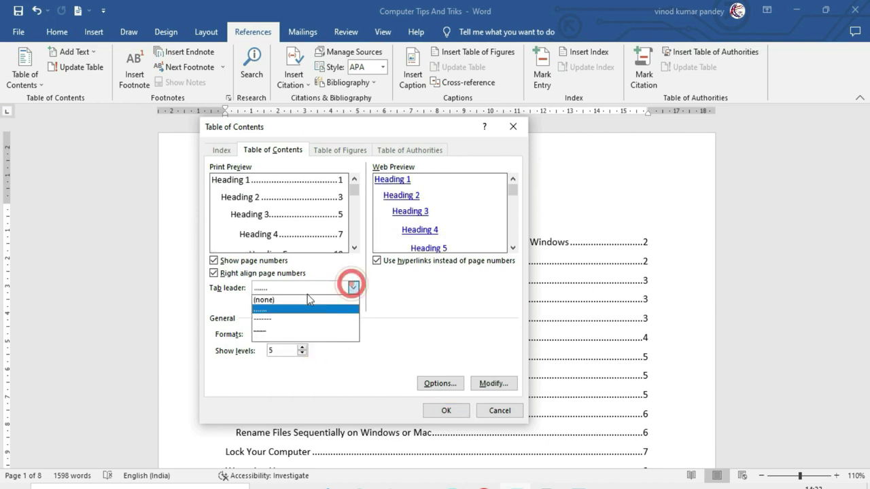
click(278, 332)
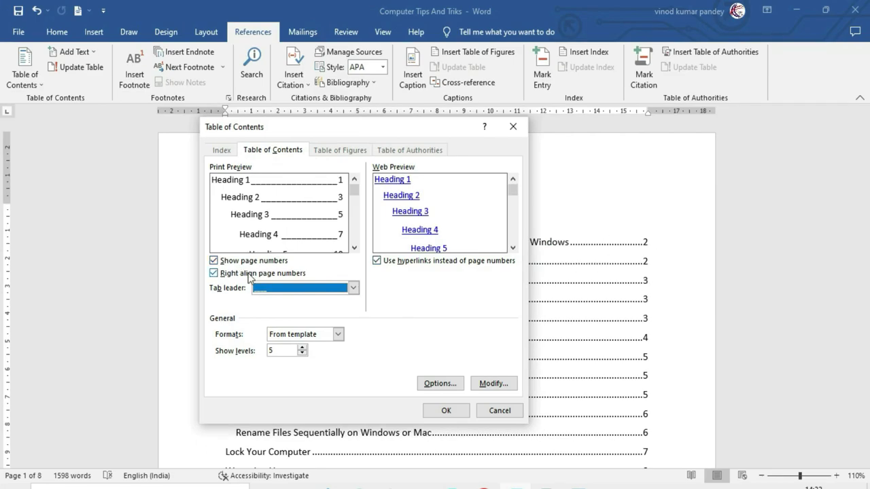
click(214, 261)
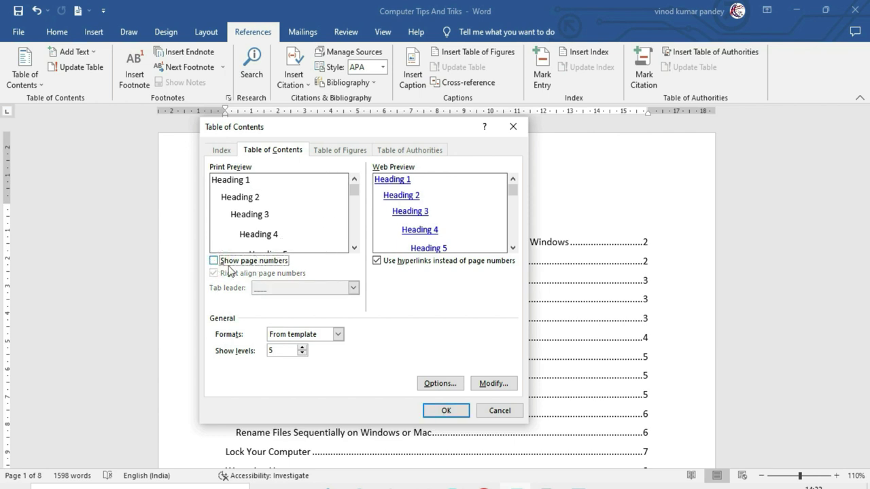
click(227, 264)
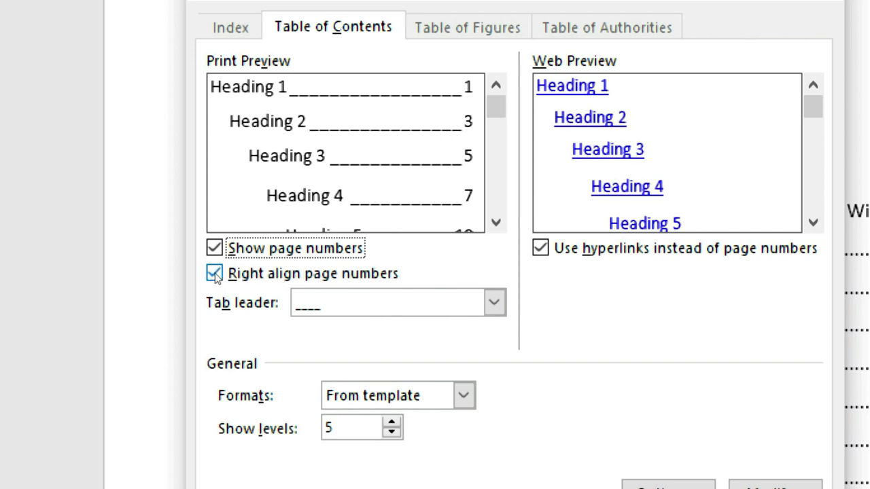
click(214, 274)
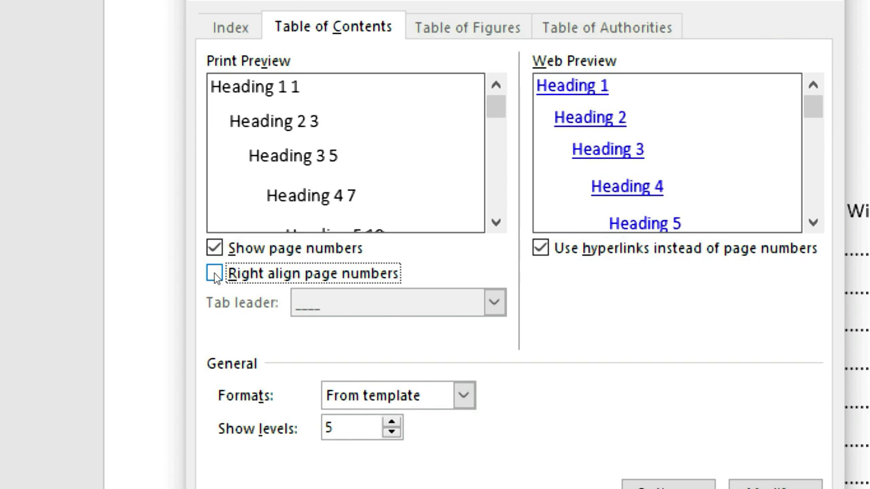
click(214, 273)
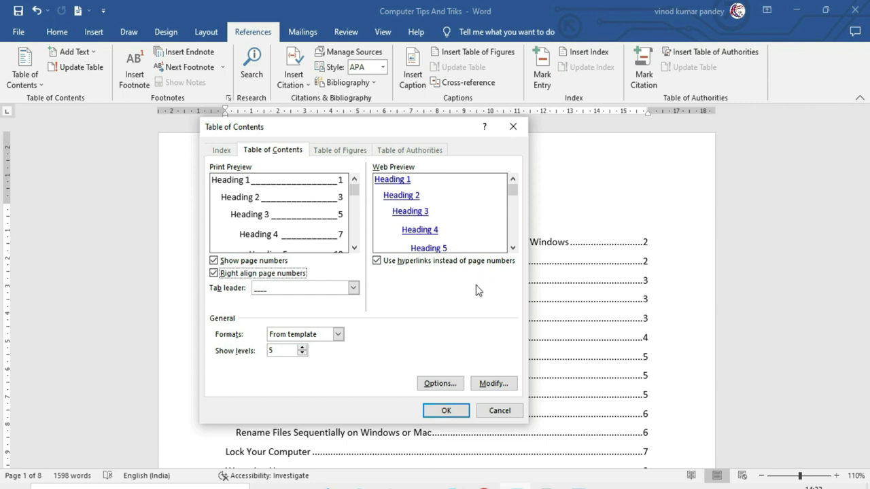
click(376, 260)
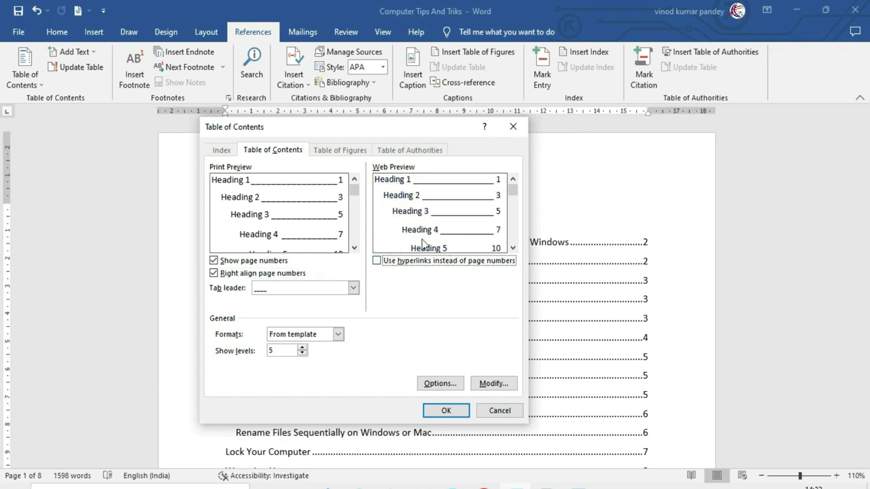
click(377, 260)
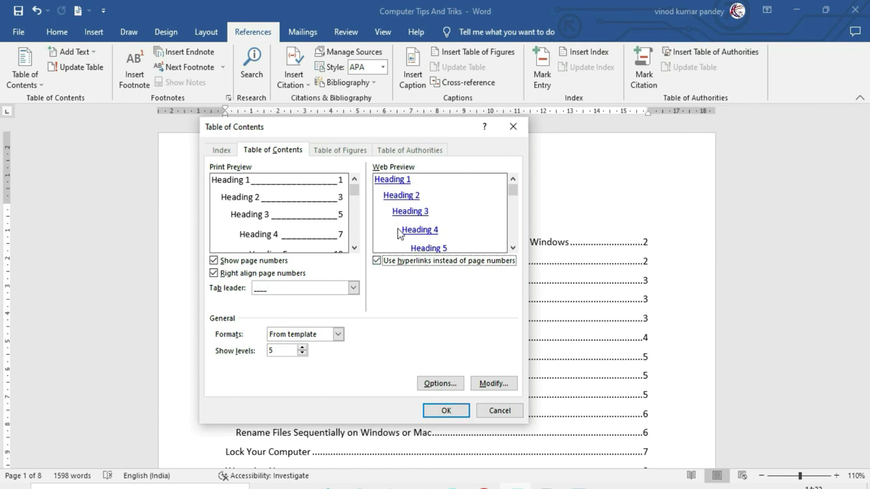
click(446, 412)
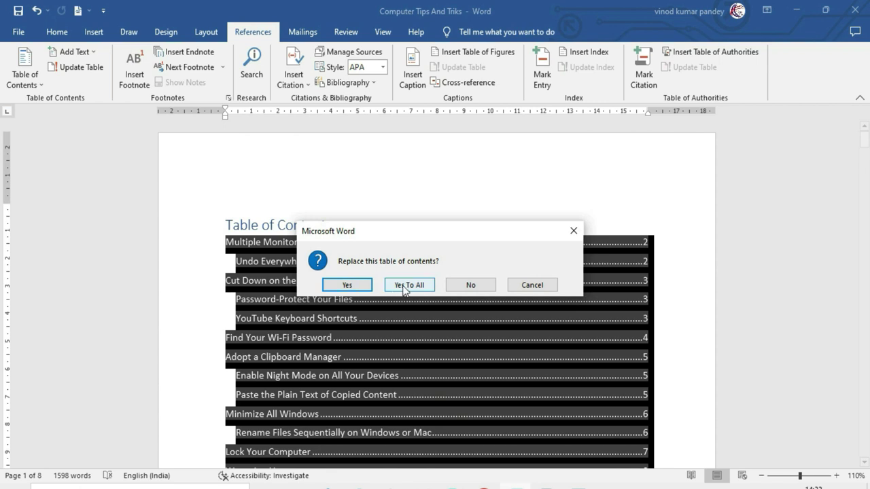
- Replace the old table of contents and follow its 'YouTube Keyboard Shortcuts' entry, then return to page 1
click(404, 288)
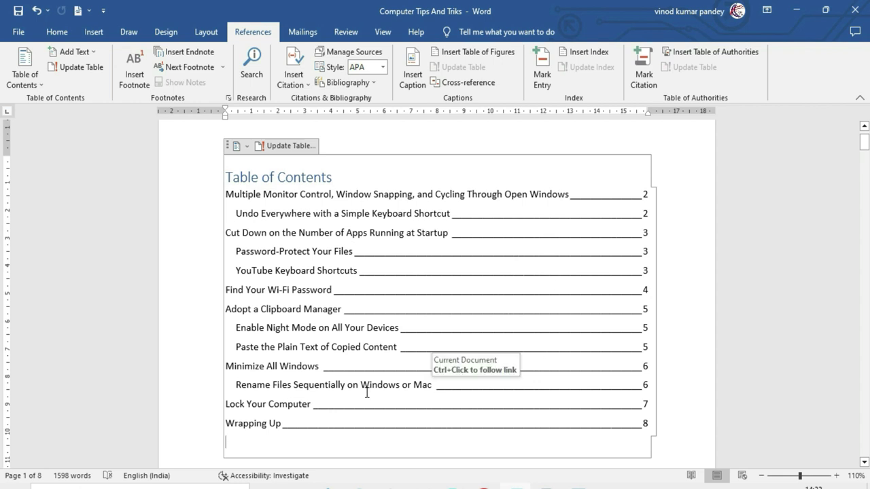
scroll(367, 392, up, 1)
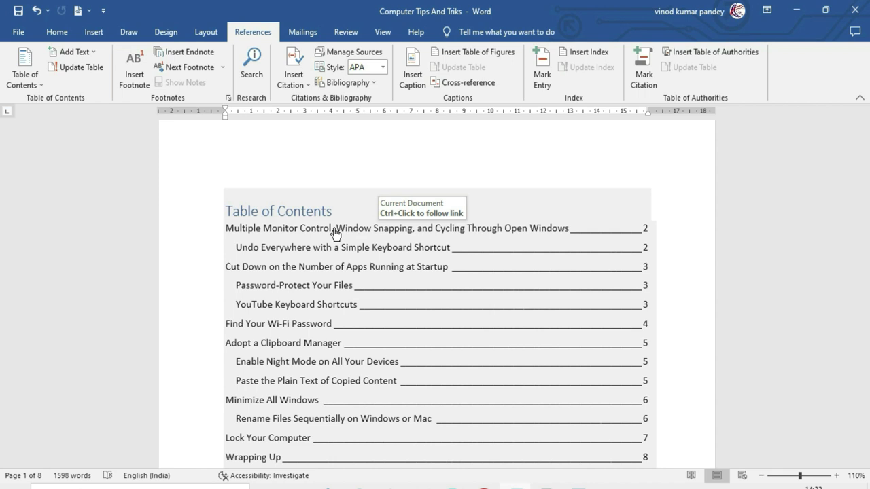
ctrl+click(335, 234)
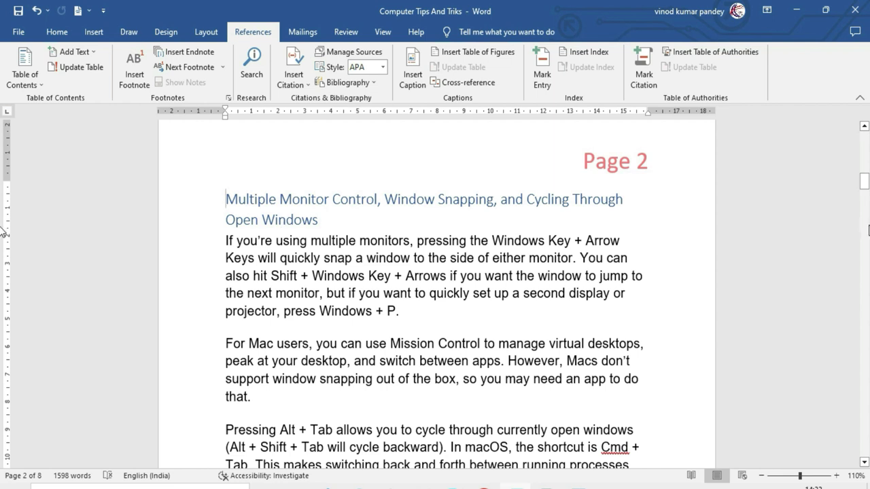
drag(863, 182, 865, 141)
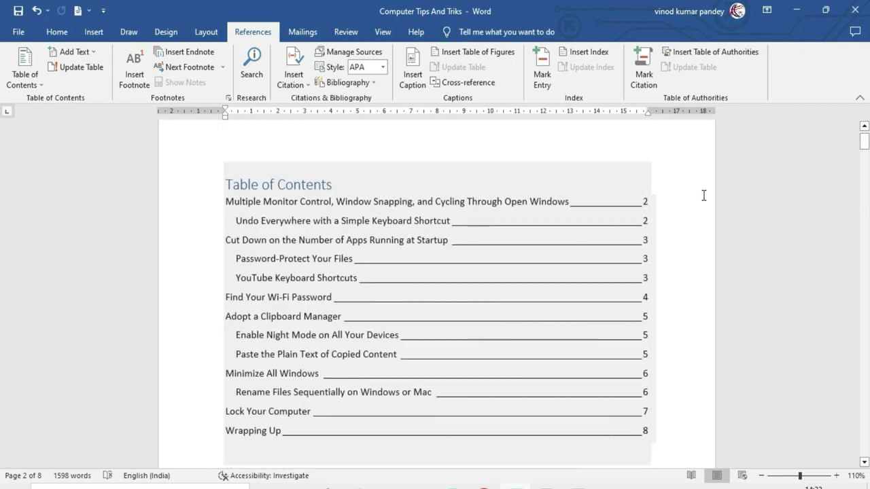
ctrl+click(324, 277)
scroll(324, 277, down, 1)
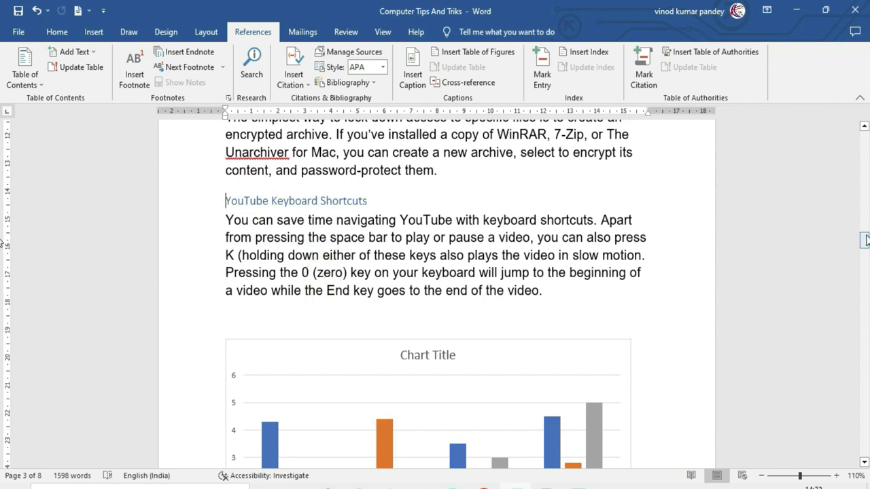
drag(864, 239, 864, 141)
drag(2, 142, 2, 129)
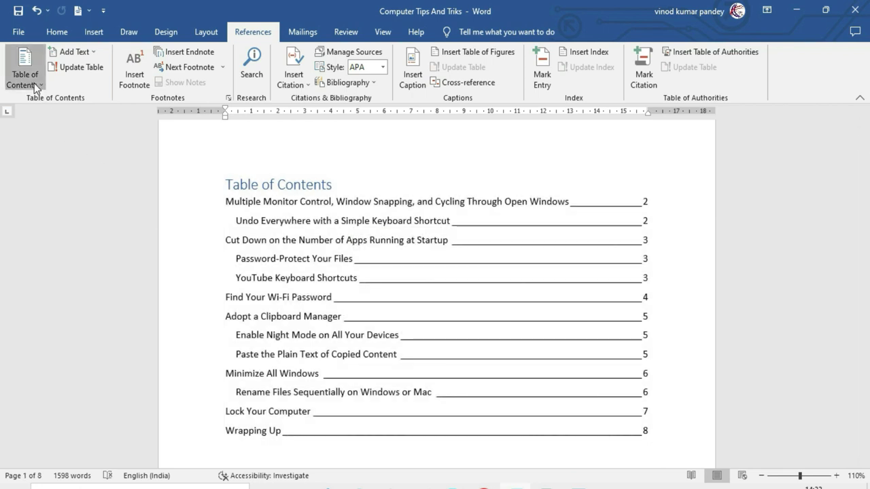
- Review the Custom Table of Contents settings, toggle Use hyperlinks off and on, and cancel without changes
click(27, 80)
click(53, 385)
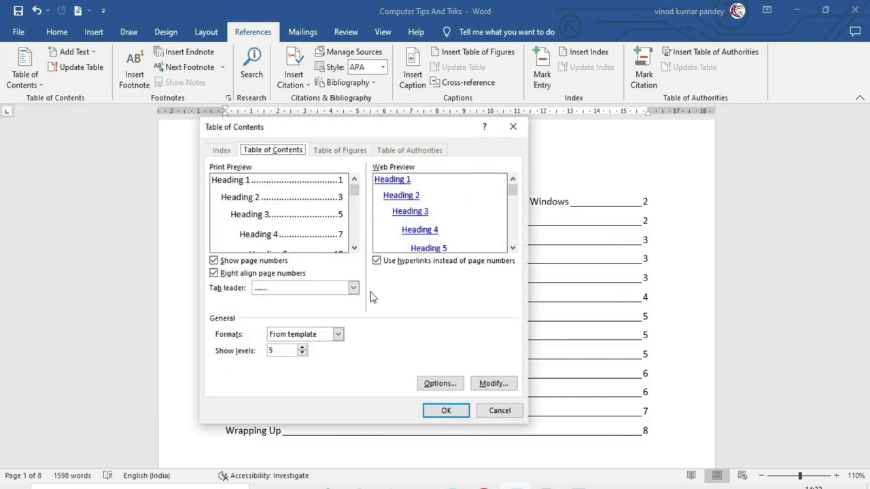
click(377, 261)
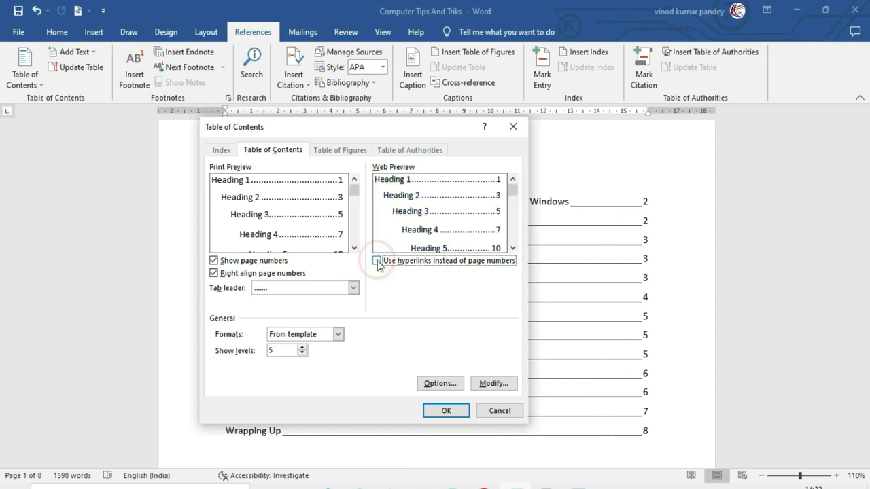
click(378, 261)
key(Tab)
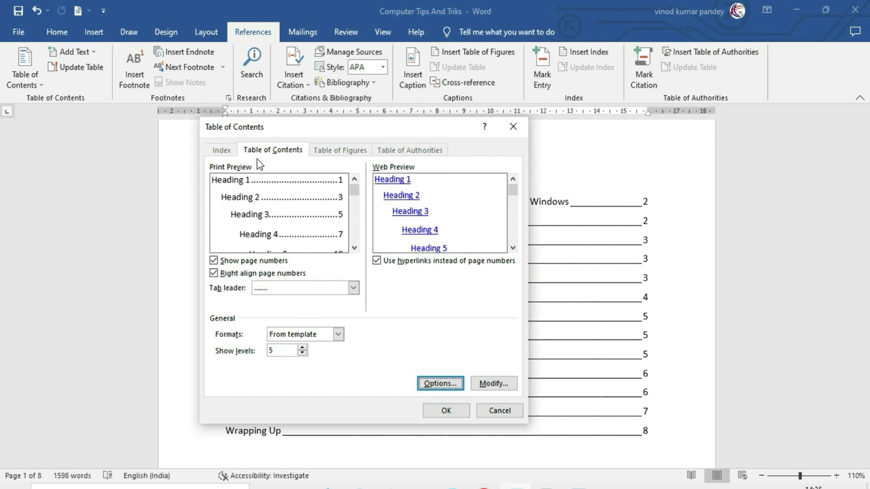
click(499, 410)
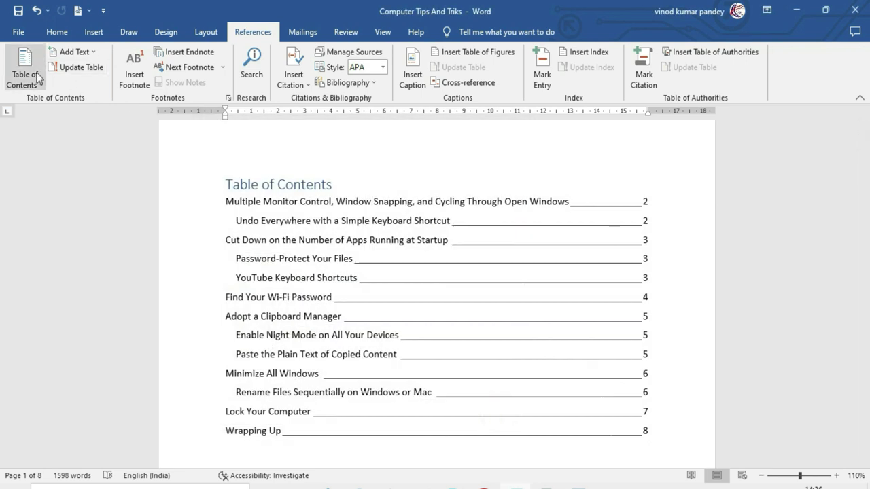
click(30, 82)
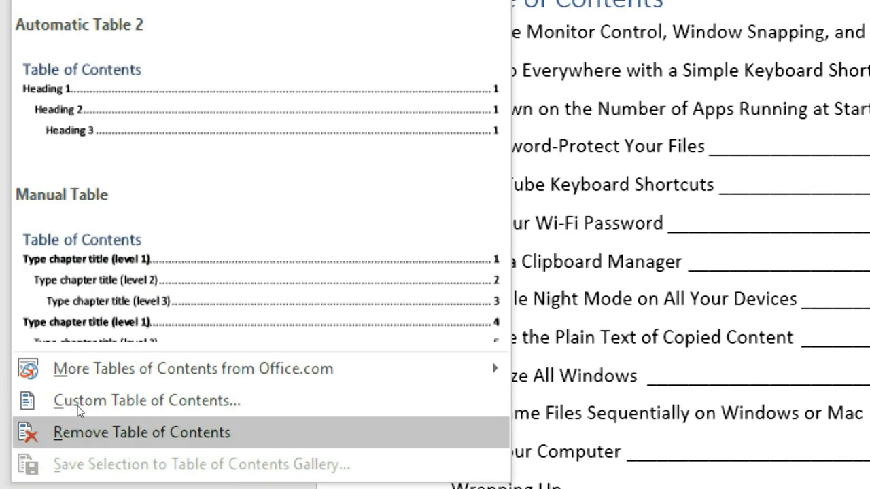
- Remove the table of contents, restore it, and bring up its options from the contents block
click(72, 406)
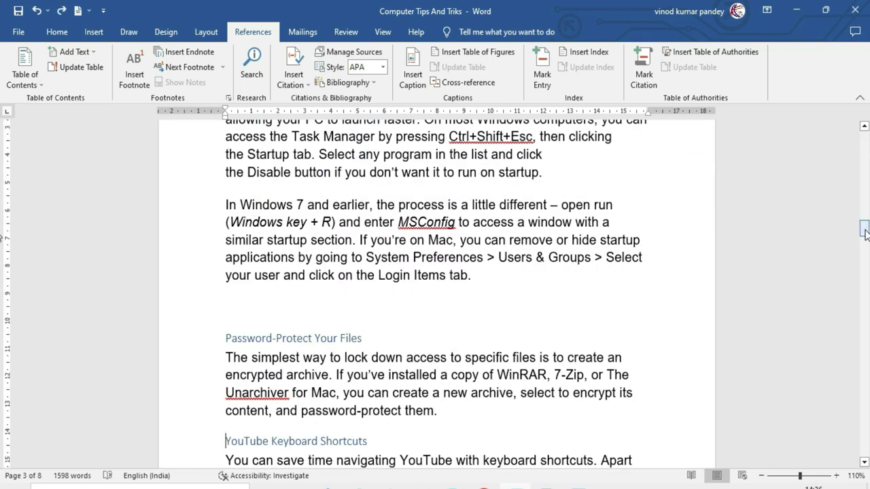
drag(864, 234, 864, 140)
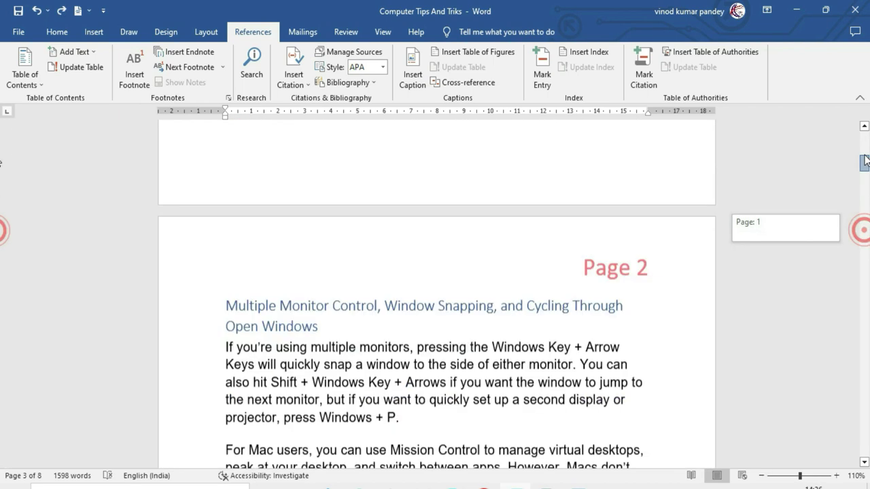
click(382, 261)
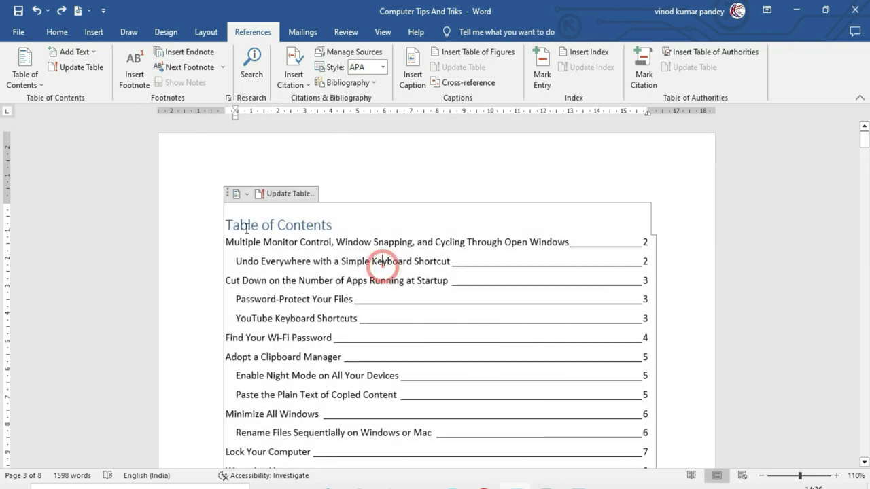
click(231, 195)
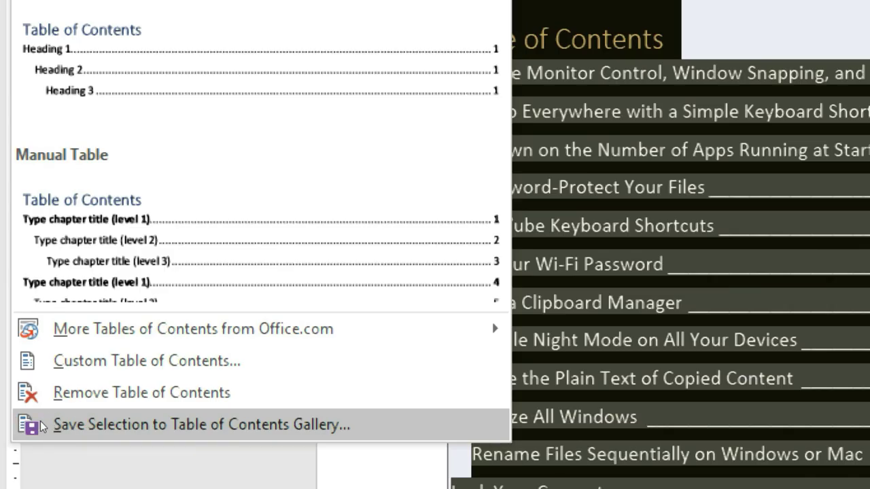
- Start Save Selection to Table of Contents Gallery, then cancel the Create New Building Block dialog
click(149, 423)
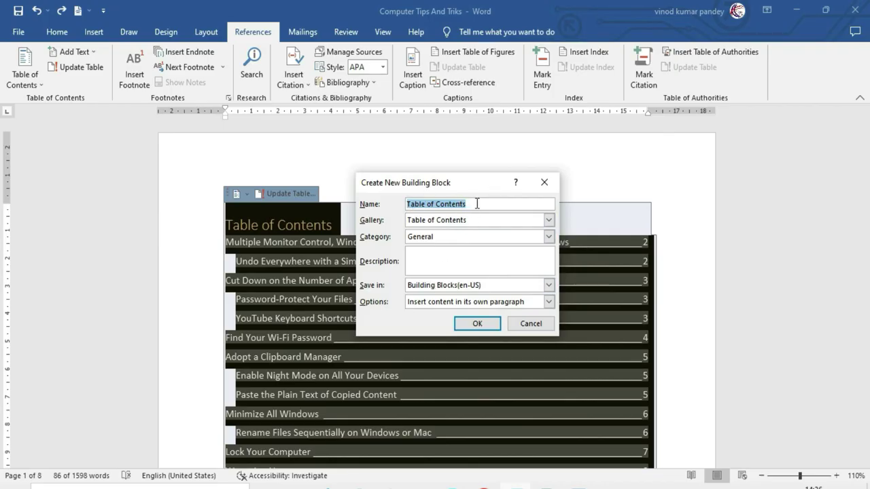
key(Return)
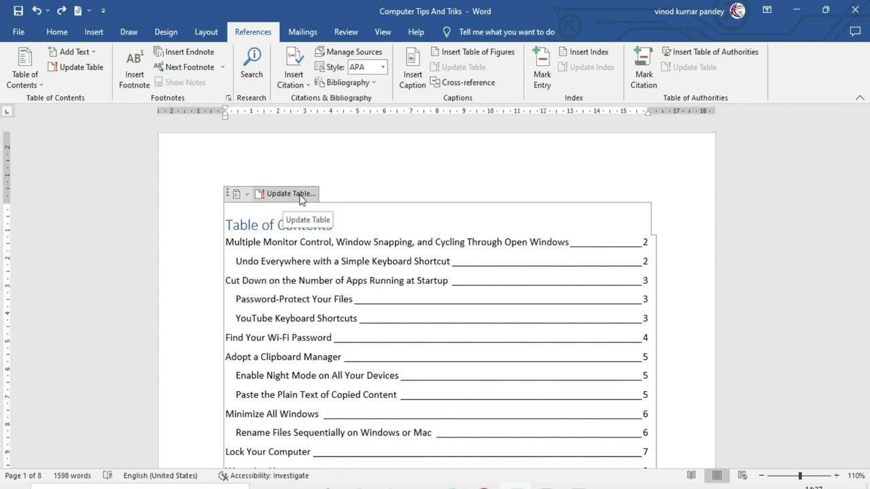
- Delete ', and Cycling Through Open Windows' from the page 2 heading, then return to the contents
click(367, 172)
drag(863, 138, 863, 188)
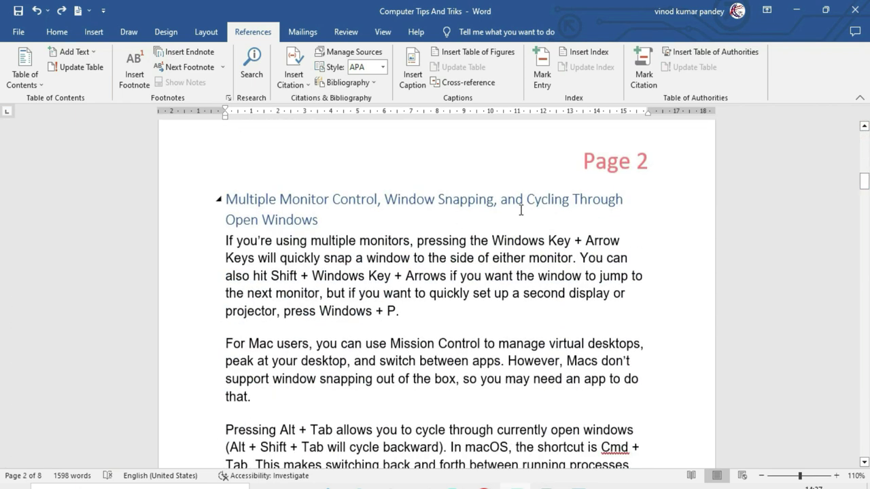
drag(523, 200, 584, 218)
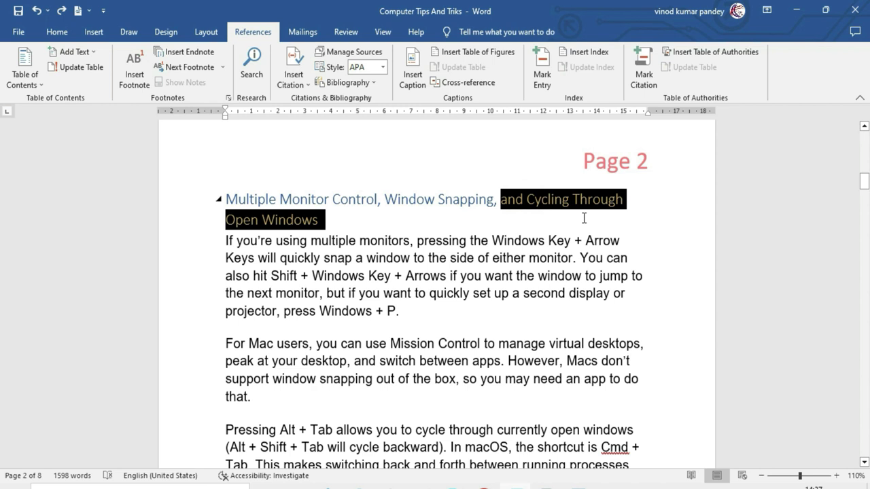
key(Delete)
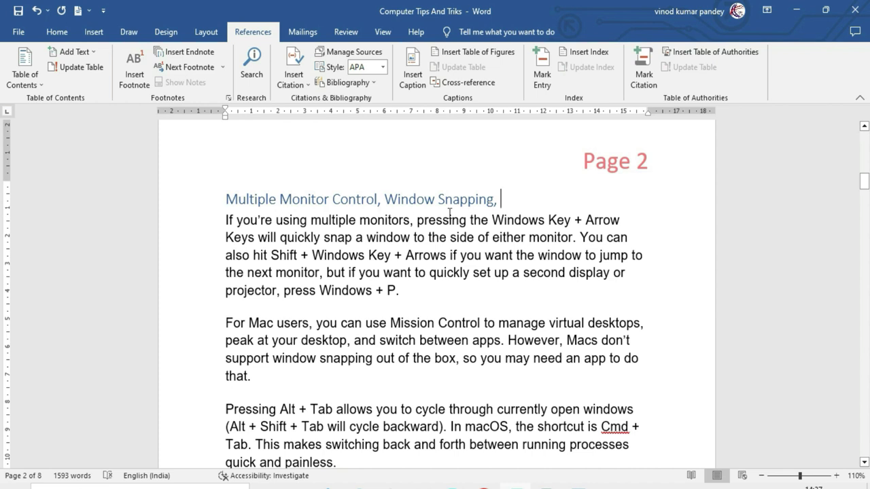
key(BackSpace)
drag(865, 175, 864, 136)
click(582, 259)
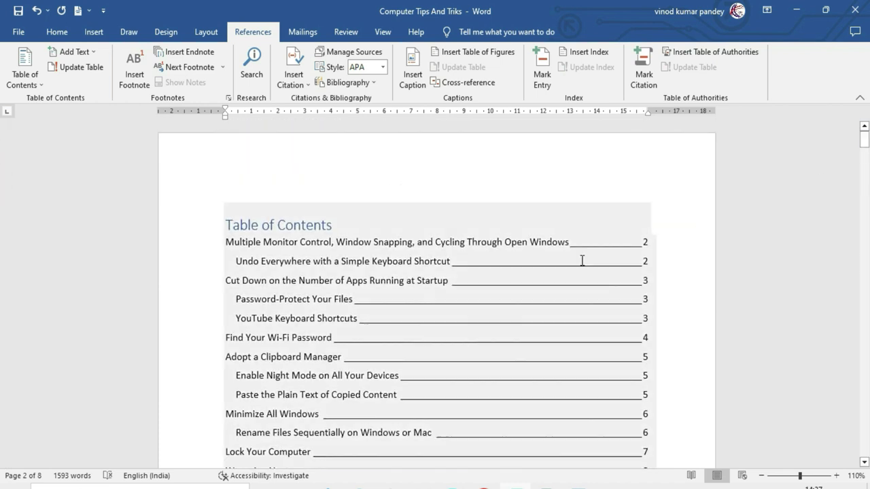
click(264, 246)
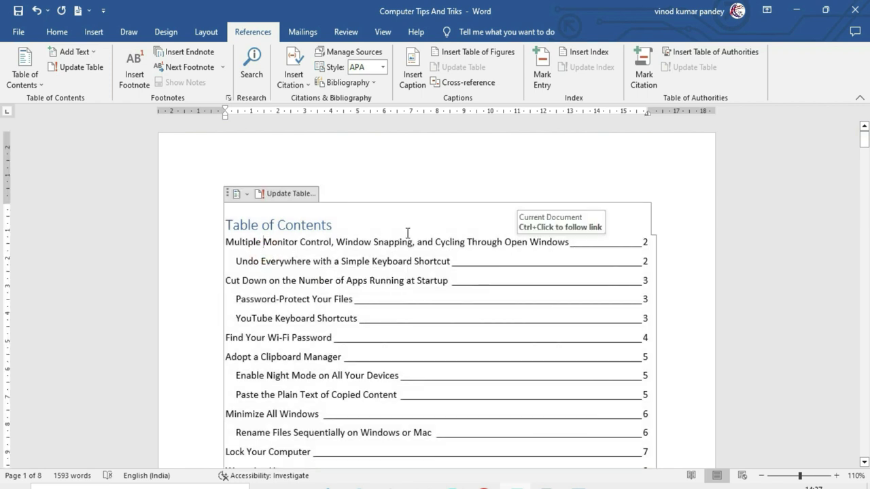
- Update the entire table of contents so it shows the shortened heading
click(290, 196)
drag(389, 200, 358, 219)
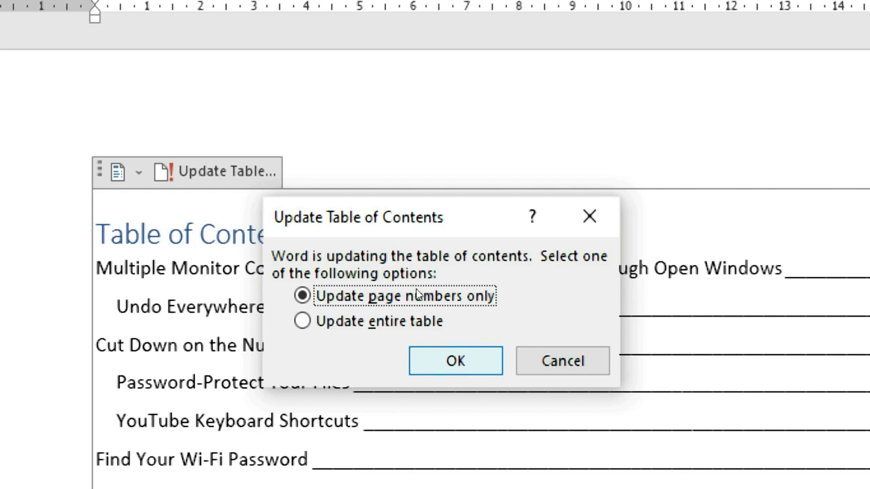
key(Down)
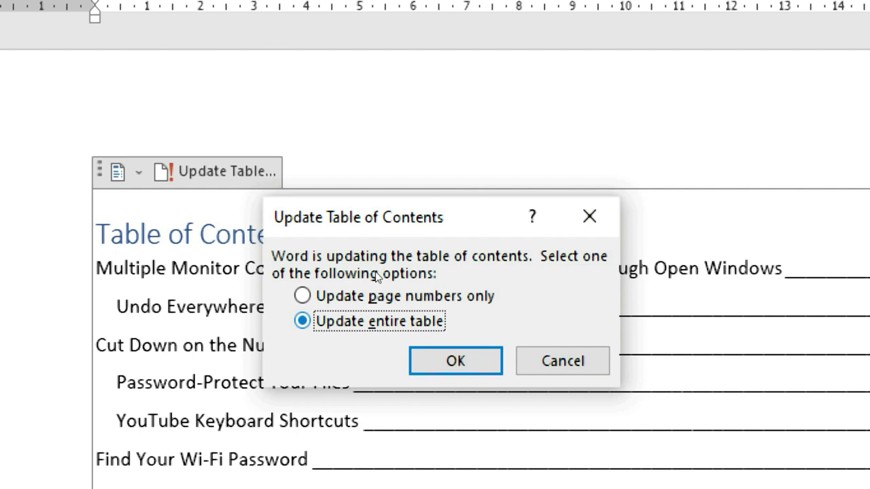
key(Return)
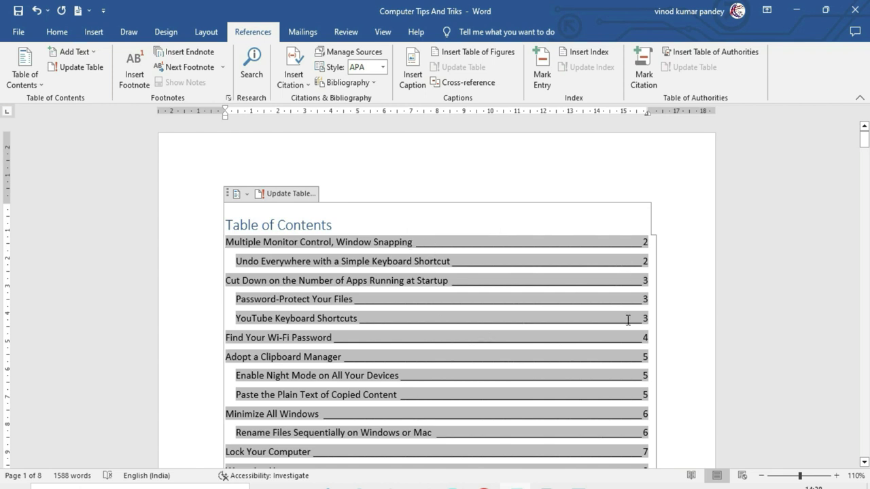
- Insert a page break after 'painless.' so Undo Everywhere starts on a new page
drag(865, 136, 859, 201)
click(385, 248)
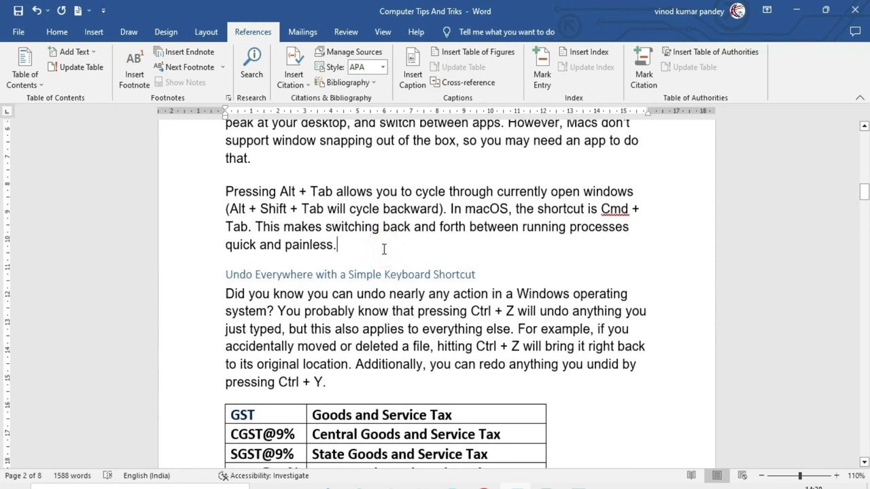
key(ctrl+Return)
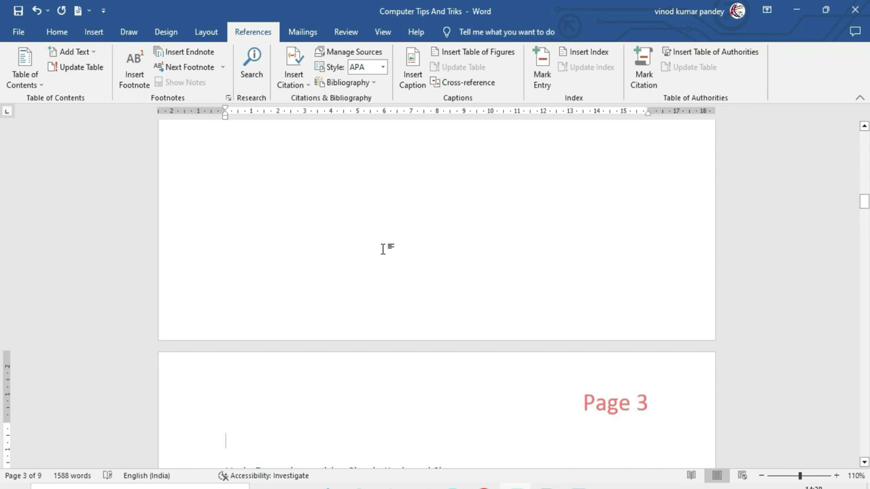
drag(863, 201, 863, 151)
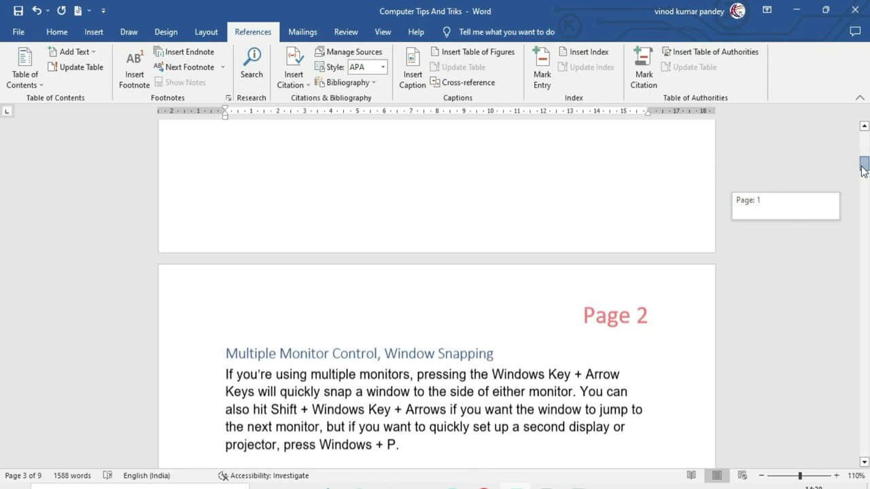
- Refresh the contents page numbers so 'Undo Everywhere with a Simple Keyboard Shortcut' lists page 3
click(442, 205)
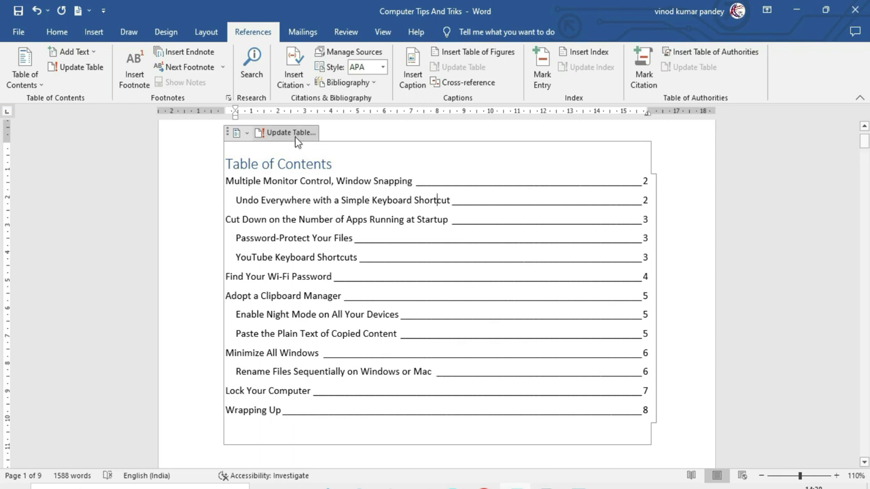
click(291, 133)
drag(326, 209, 562, 200)
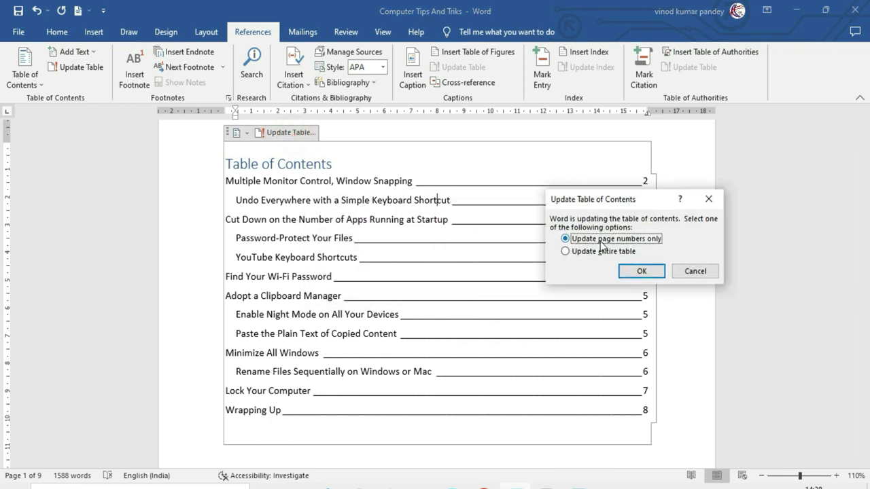
click(642, 271)
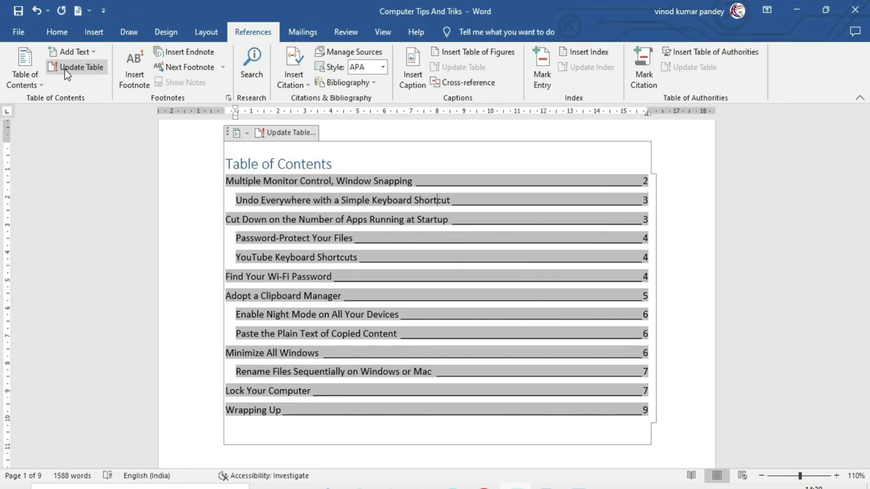
click(68, 68)
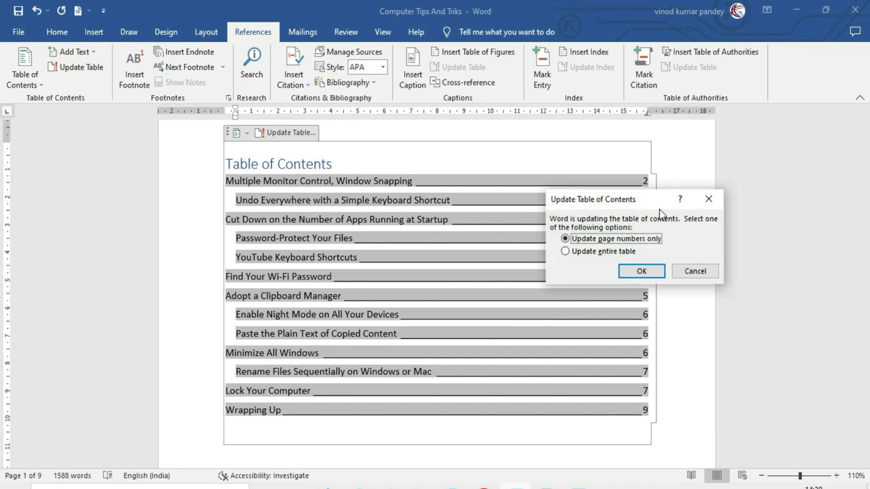
drag(641, 198, 495, 180)
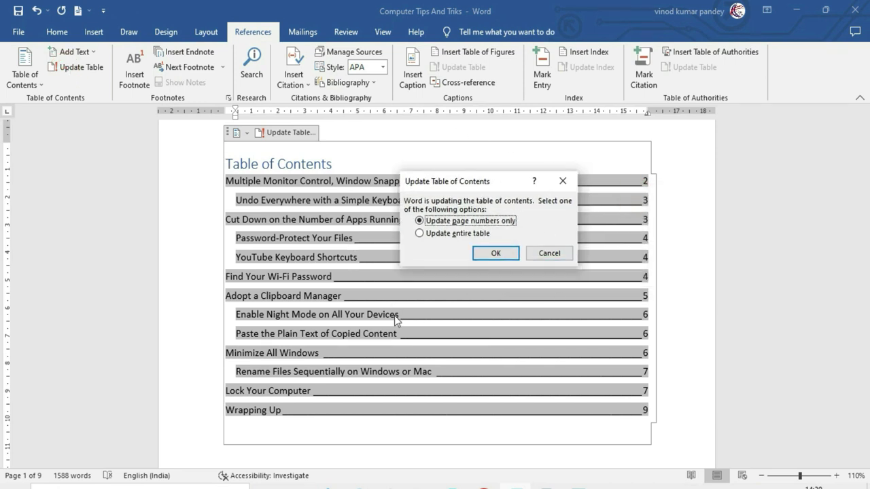
click(542, 257)
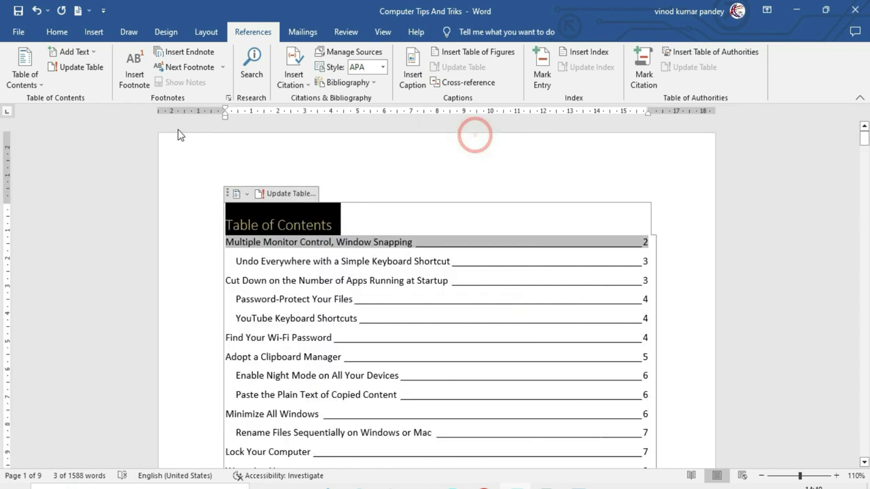
- Break 'For Mac users,' onto its own line on page 2 and add it as a Level 3 entry
click(92, 55)
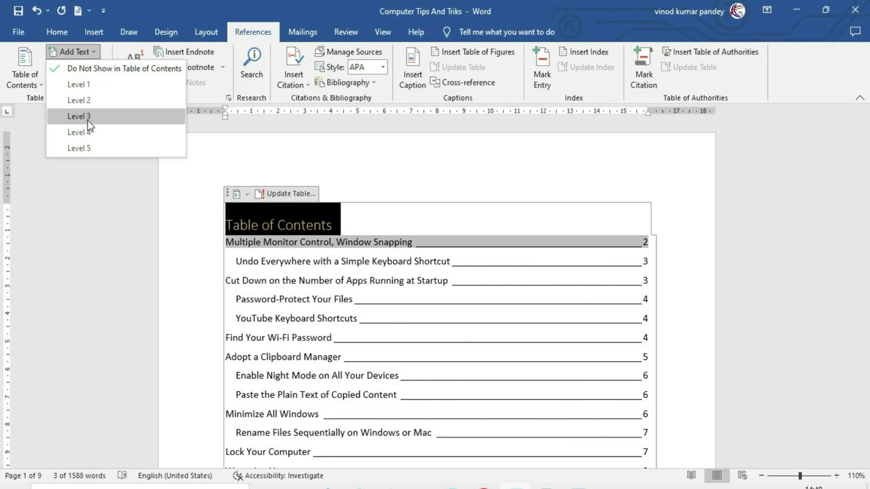
drag(864, 136, 862, 178)
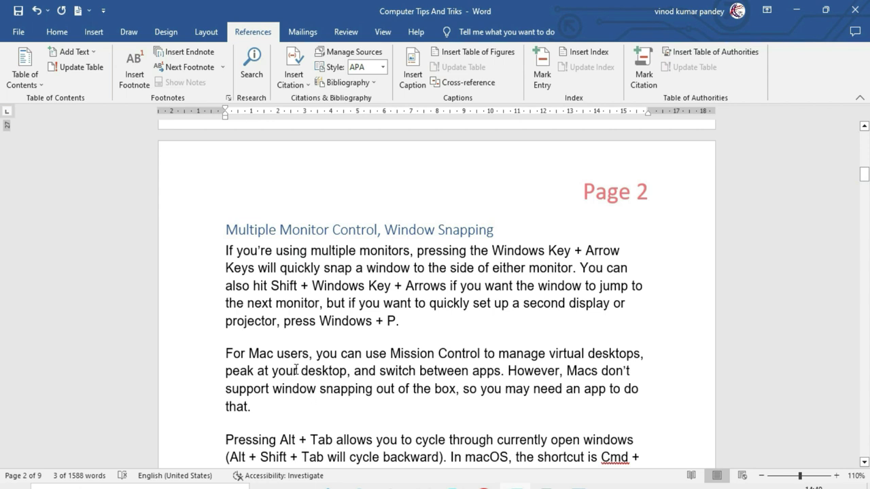
click(314, 354)
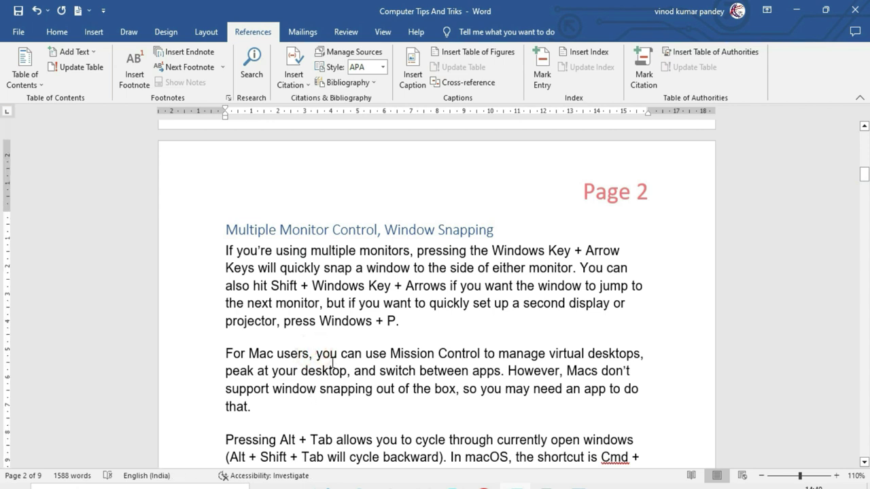
key(Return)
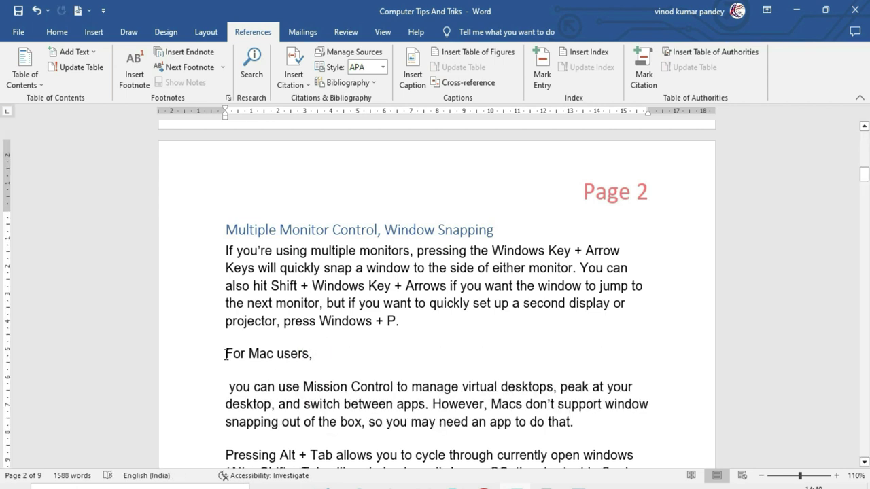
drag(225, 354, 308, 354)
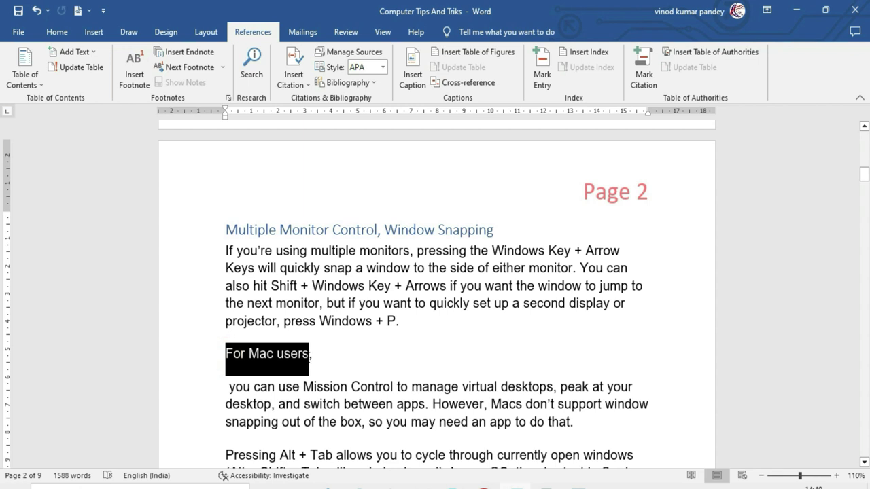
click(76, 53)
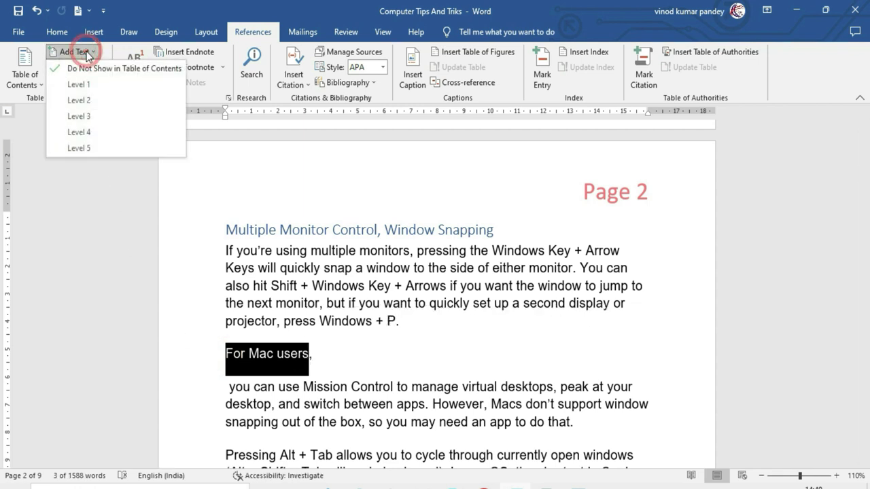
click(97, 119)
click(362, 366)
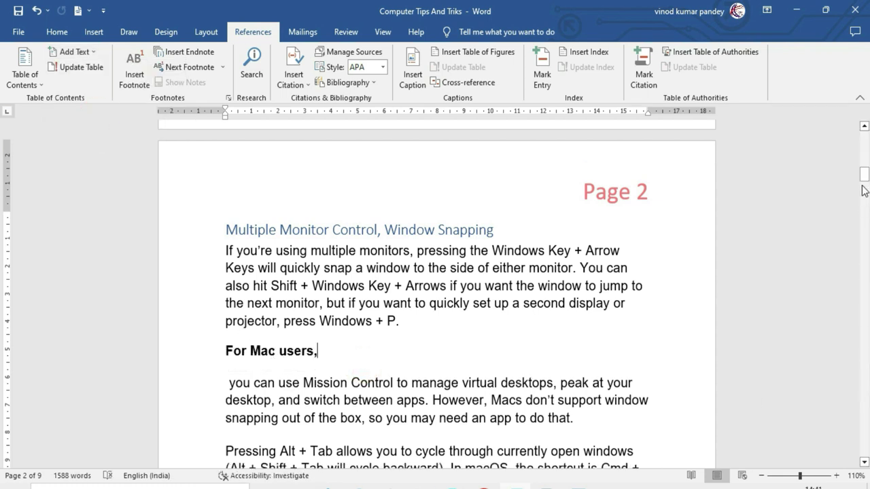
drag(863, 175, 864, 136)
click(425, 261)
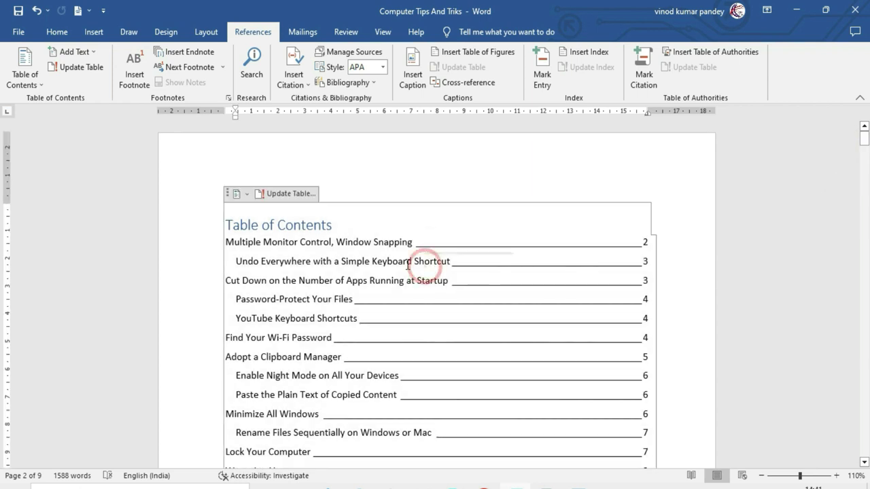
- Update the entire table so 'For Mac users,' appears as an indented page 2 entry
click(284, 195)
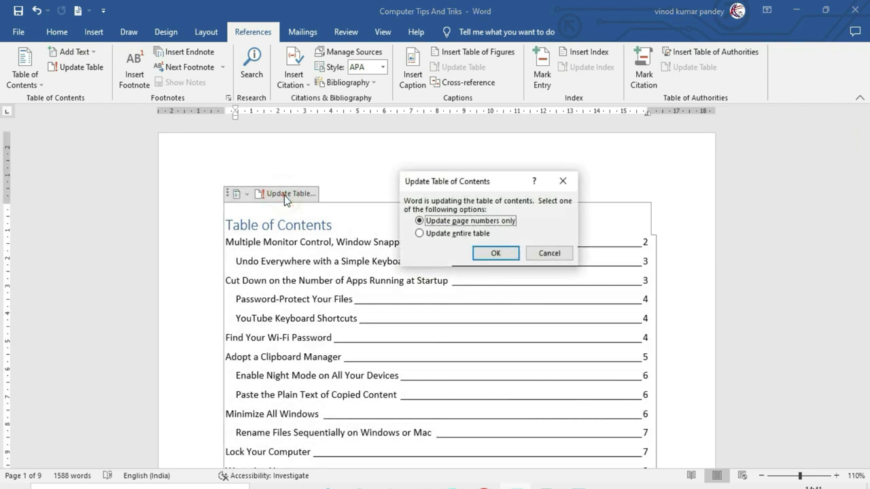
click(421, 233)
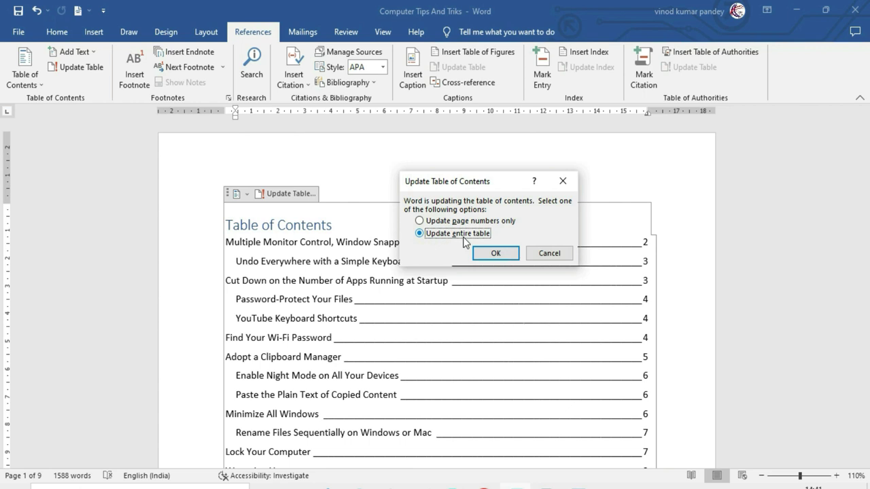
click(494, 255)
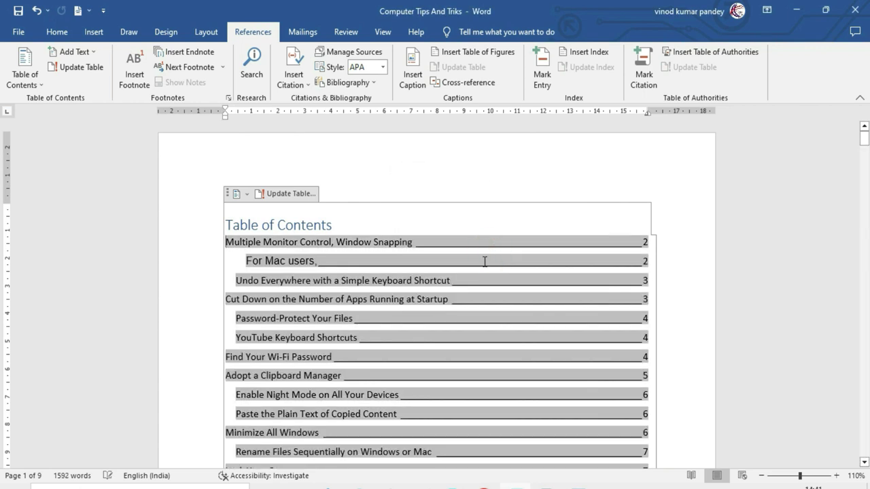
click(256, 273)
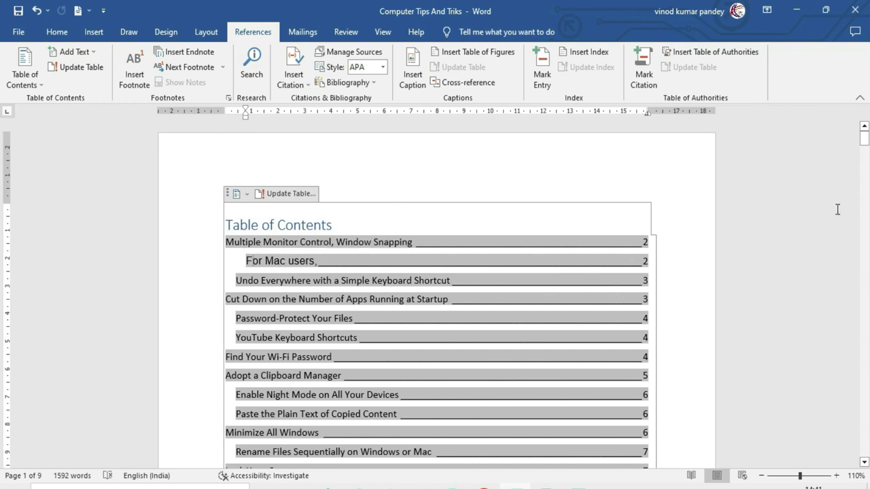
drag(864, 139, 853, 227)
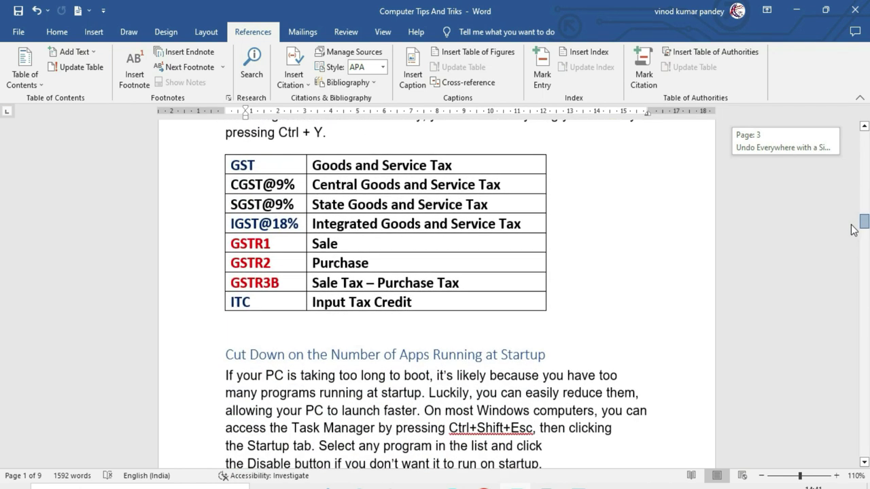
- Move to the empty line below the startup-apps paragraph on page 3
drag(854, 227, 854, 235)
scroll(838, 219, up, 1)
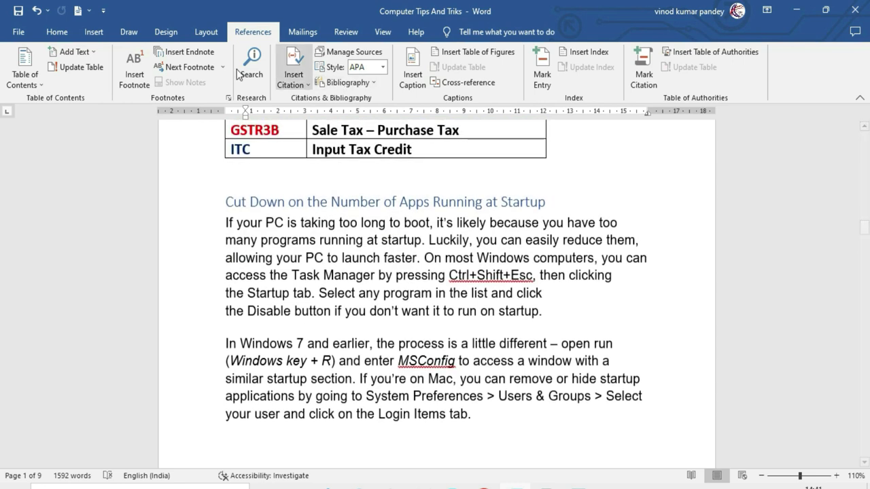
click(73, 52)
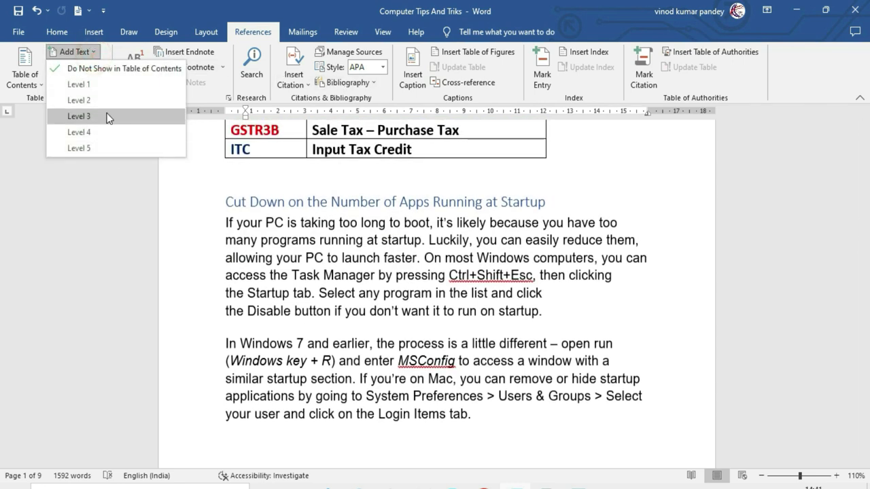
click(107, 118)
drag(863, 153, 865, 212)
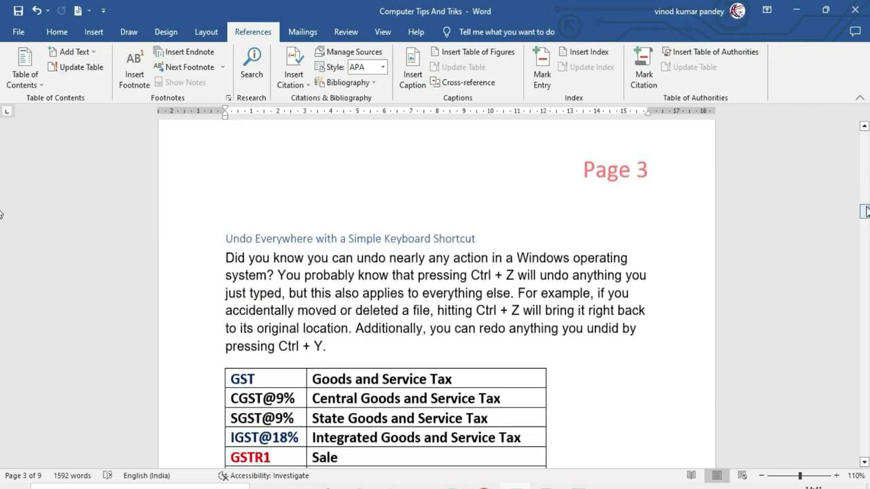
drag(864, 210, 864, 221)
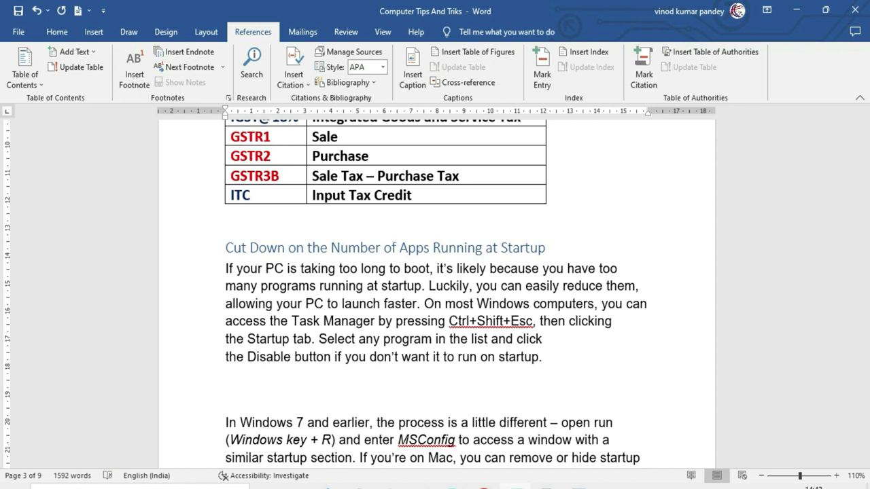
- Type 'Excel Infotech' on the empty line and mark it as a Level 1 contents entry
text(Excel I)
text(nfotech)
triple_click(251, 406)
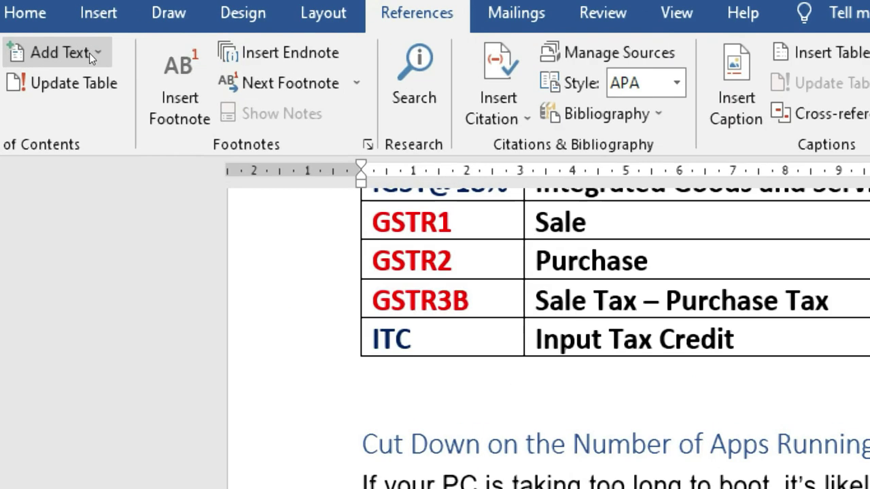
click(89, 53)
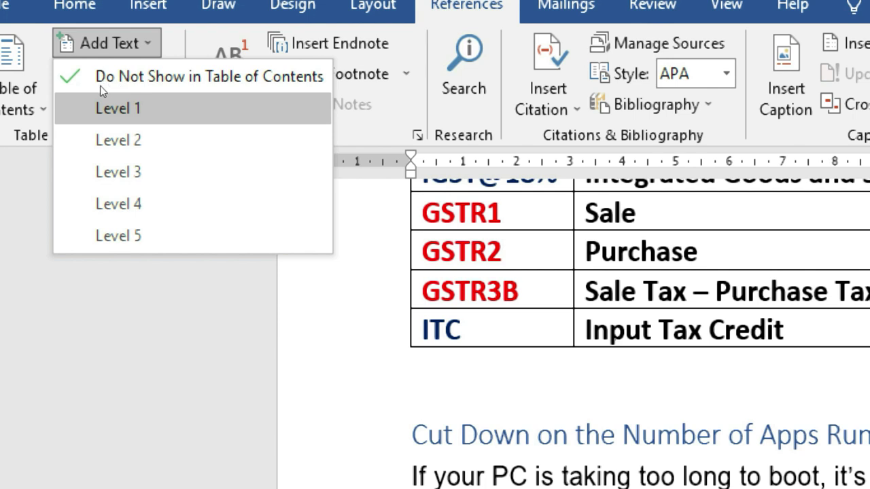
click(100, 85)
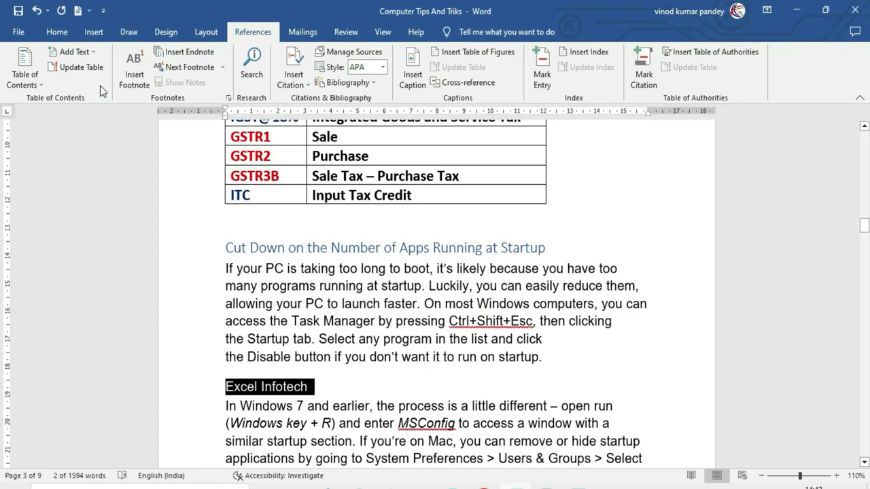
- Recheck the Excel Infotech line, then return to the start of the document
click(334, 387)
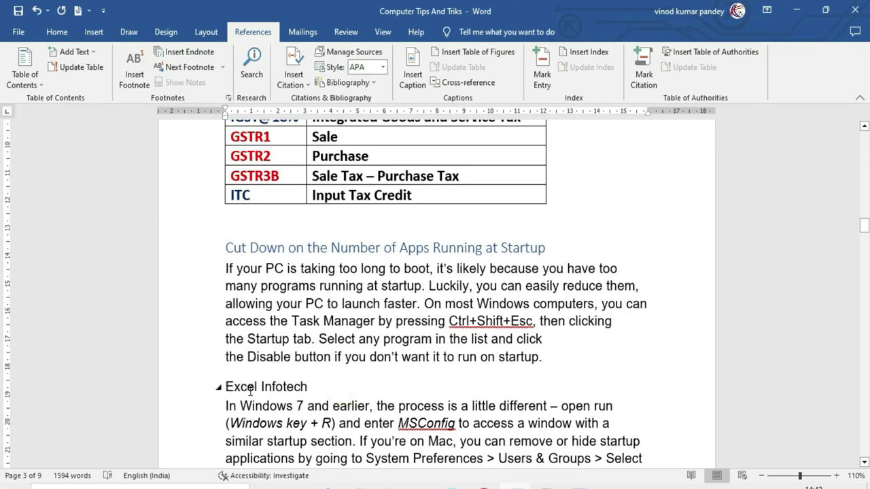
triple_click(243, 388)
click(303, 423)
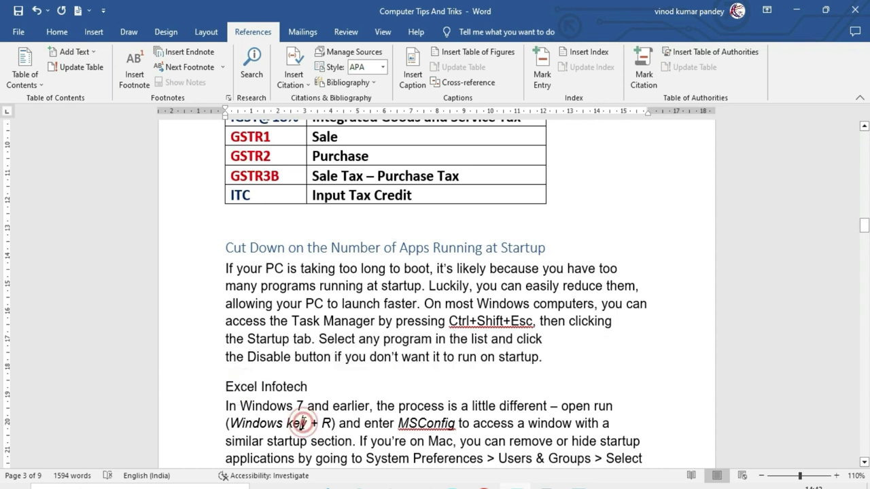
click(286, 387)
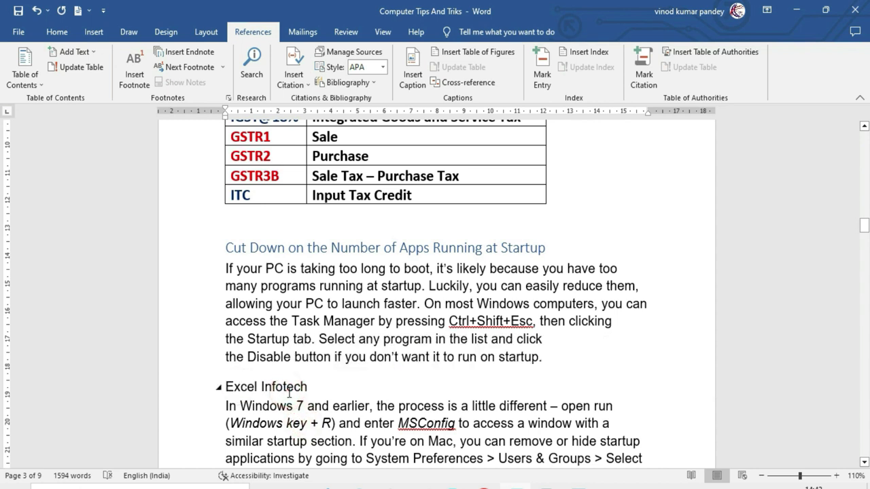
key(ctrl+Home)
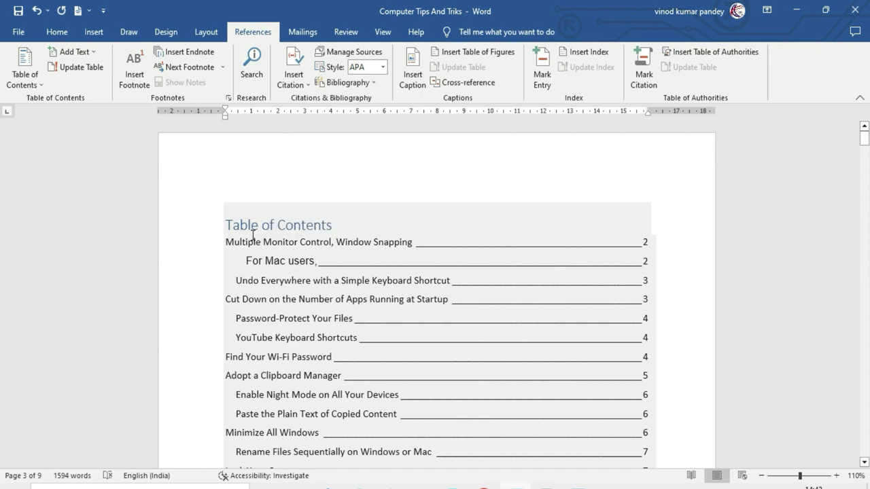
- Rebuild the entire table of contents so Excel Infotech is listed on page 3
click(250, 231)
click(275, 299)
click(288, 193)
click(434, 237)
click(502, 254)
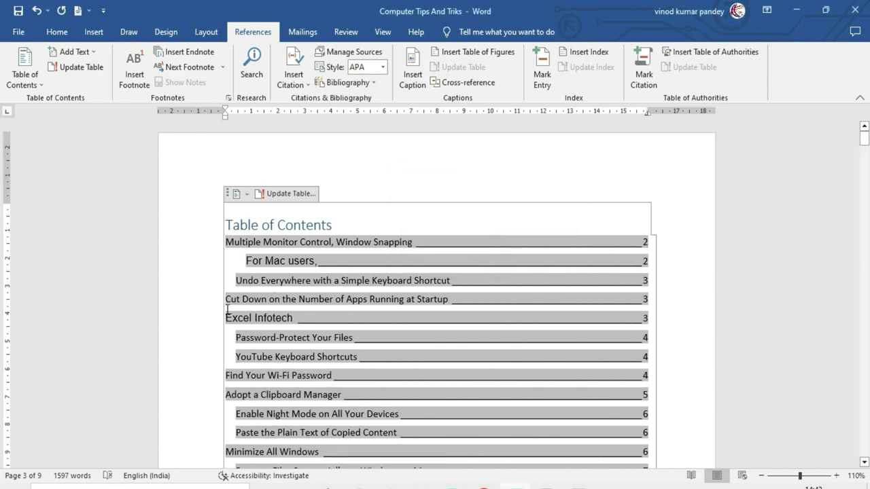